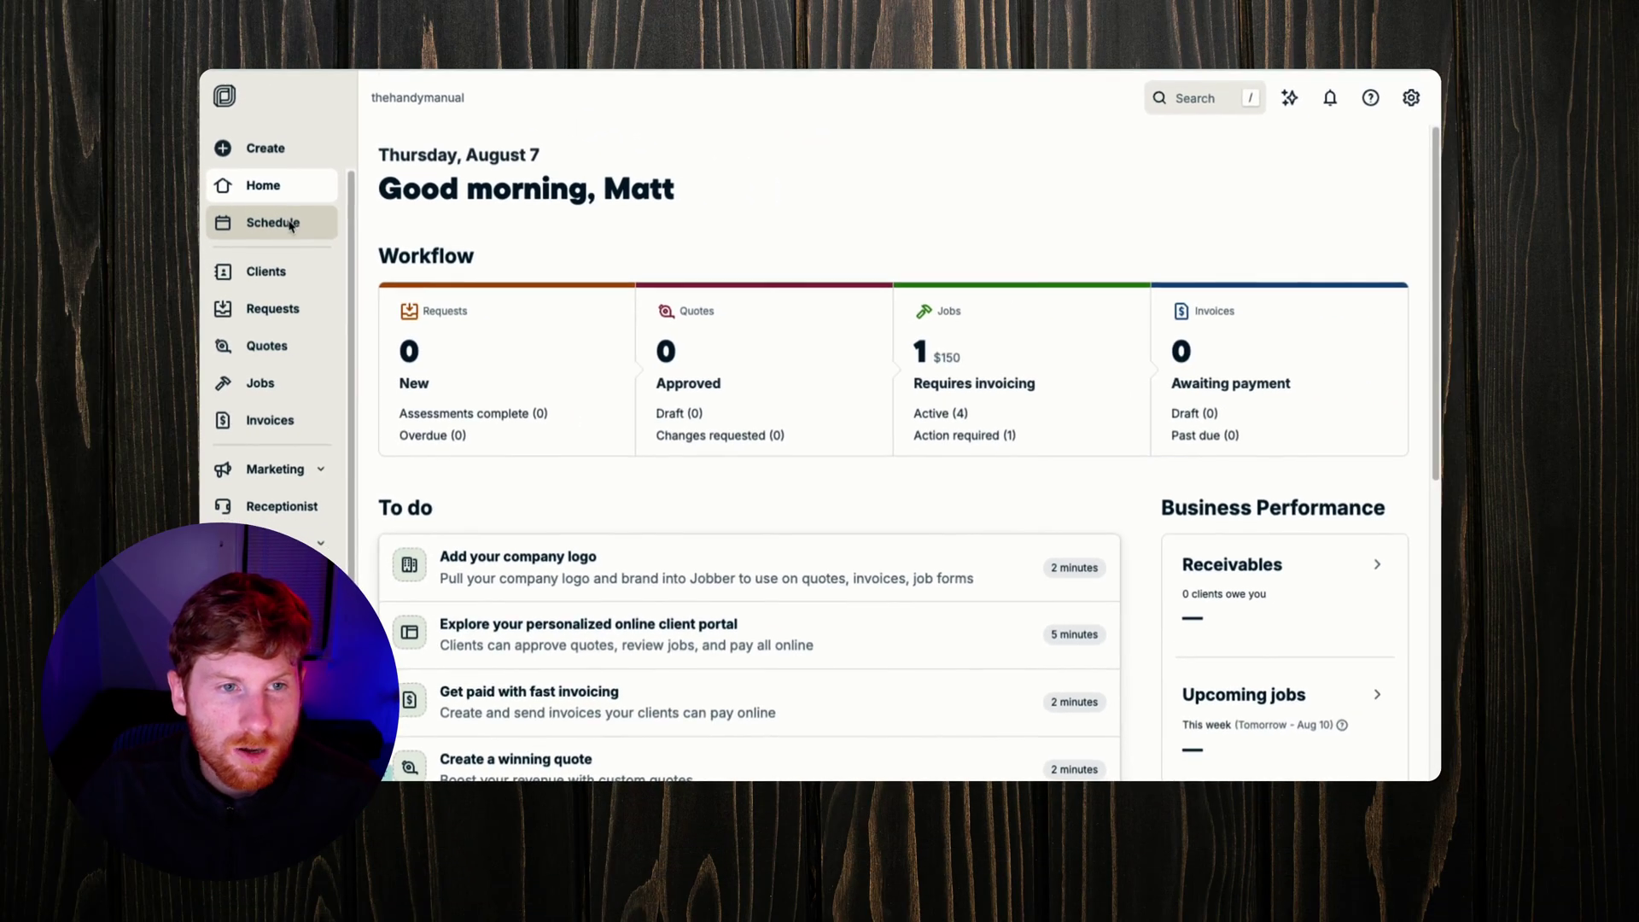
- Show the August 2025 month calendar of visits, with add options for Wed Aug 6
click(332, 187)
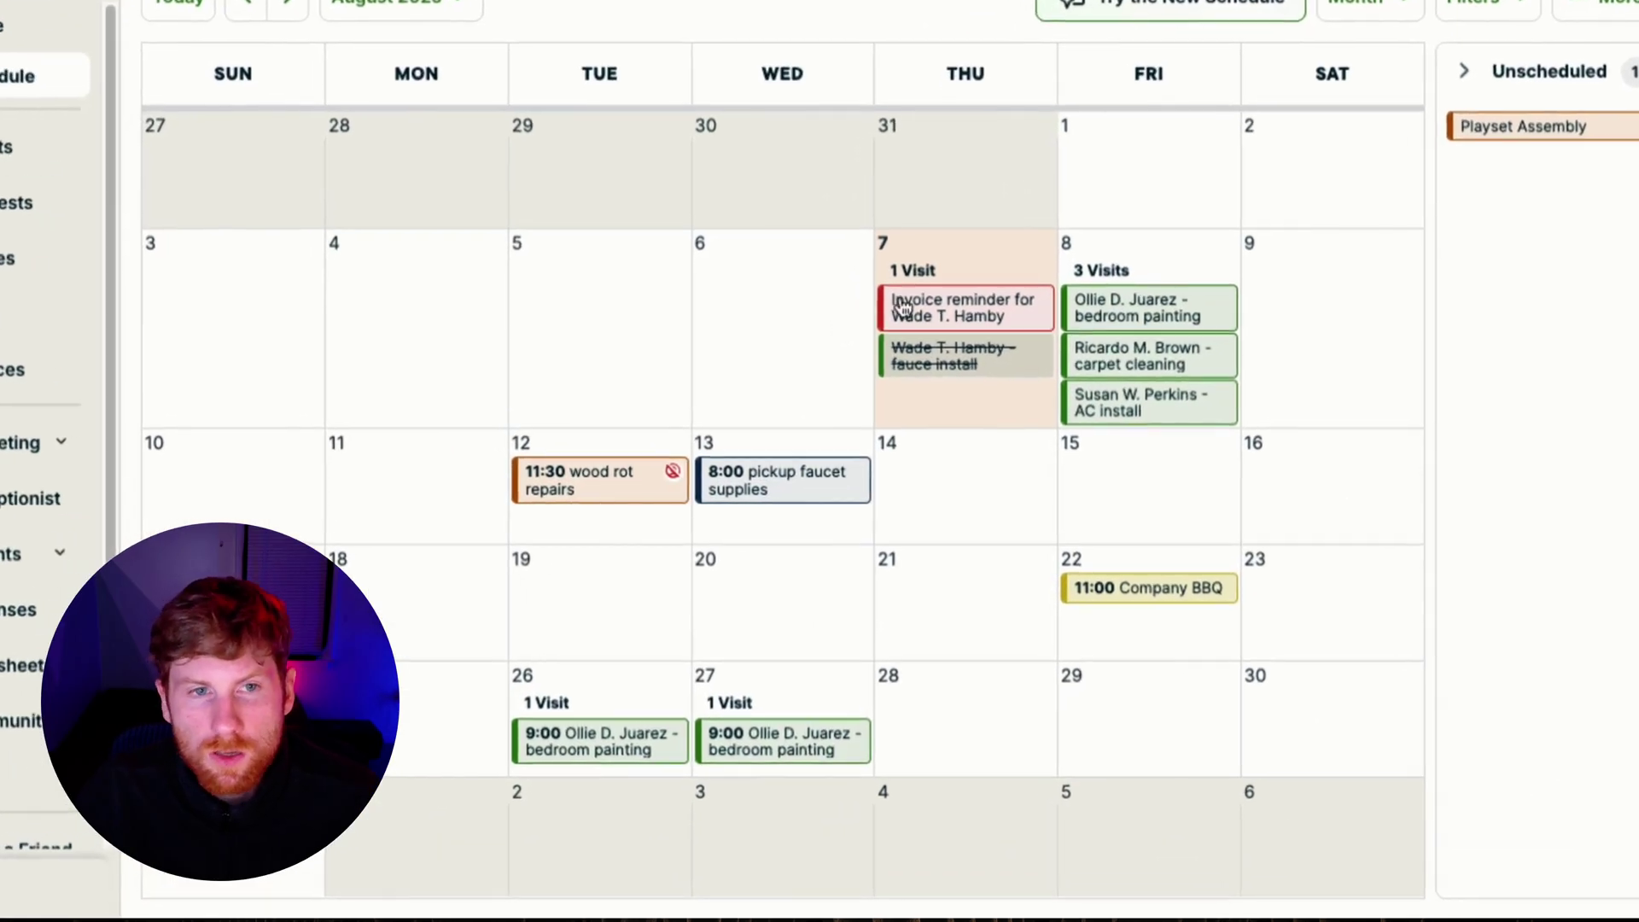
click(770, 329)
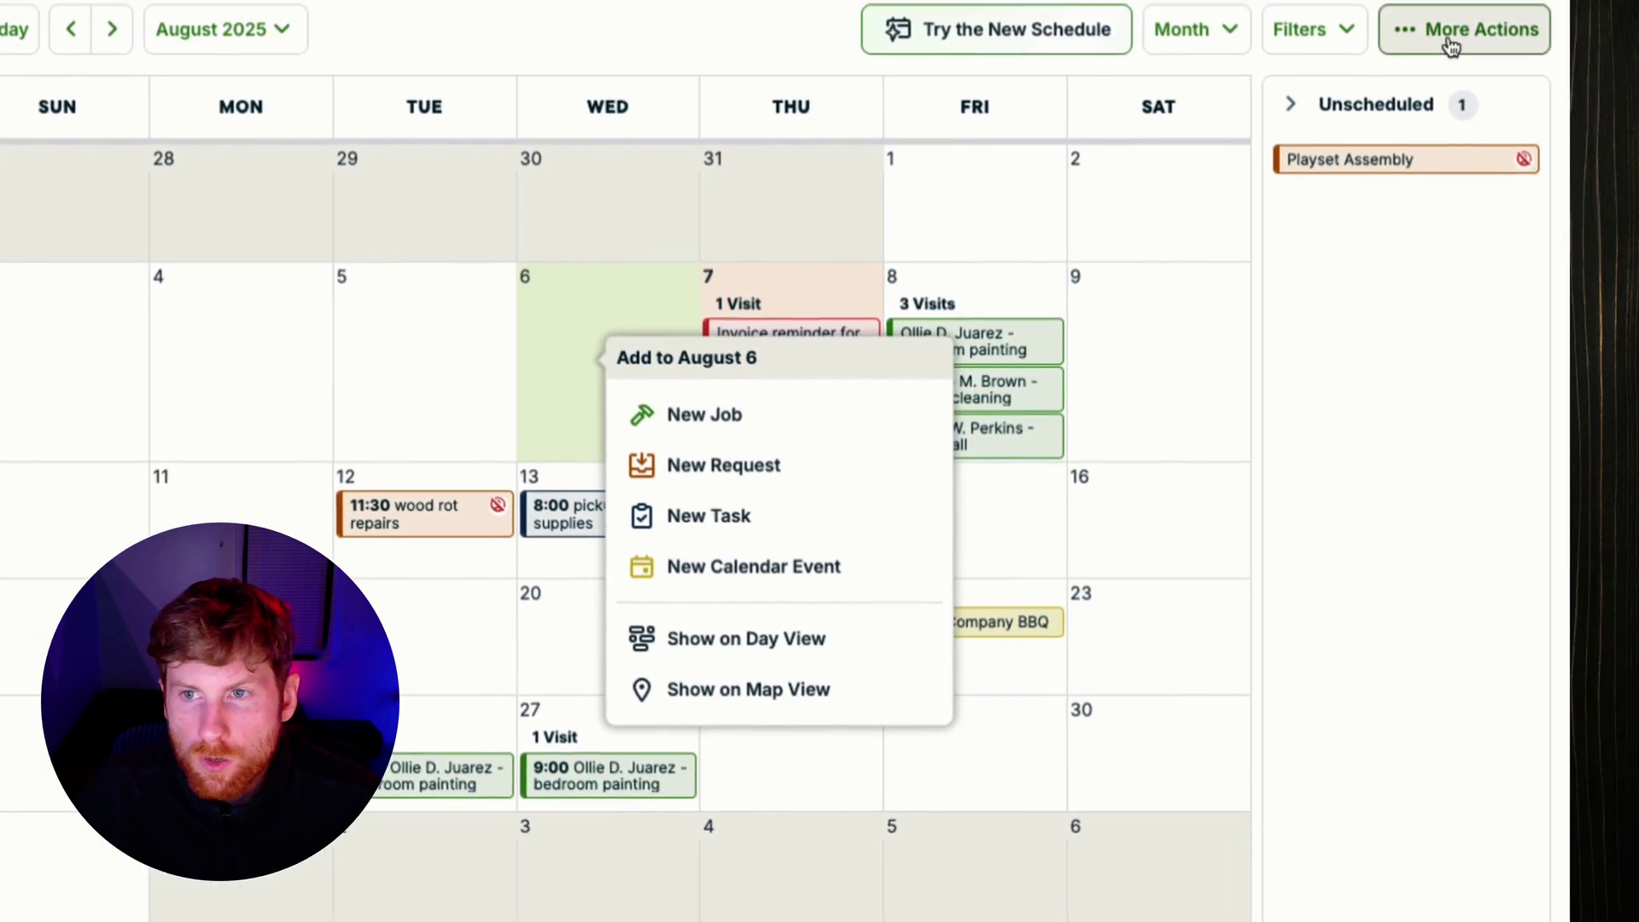
click(1624, 8)
click(1410, 51)
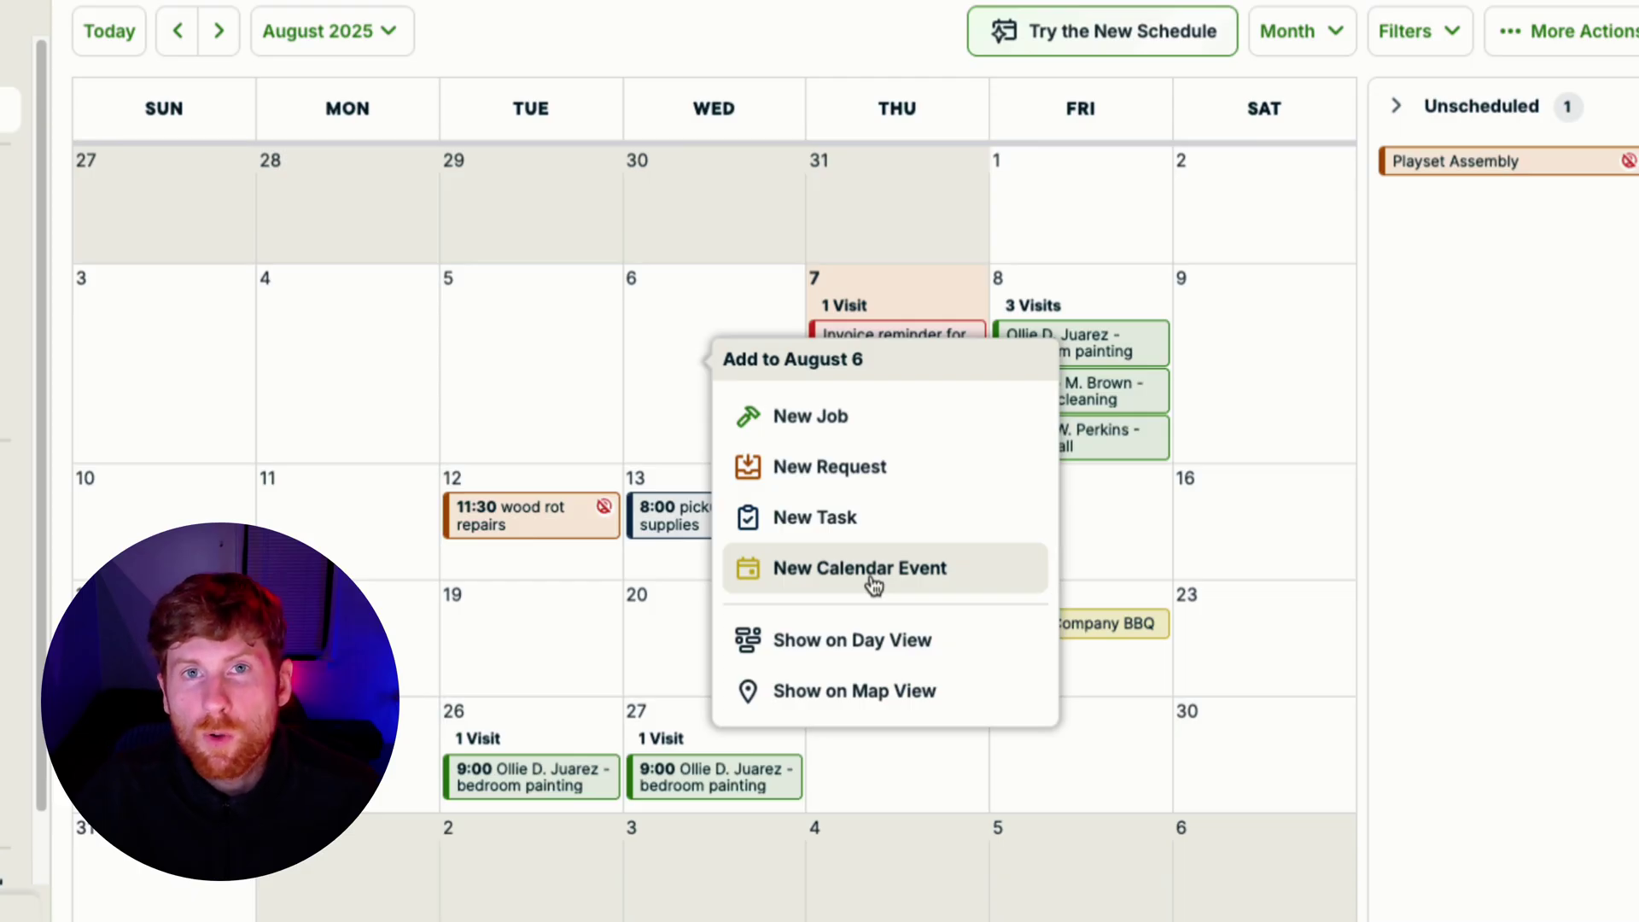
- Show the More Actions Create New list, then close it and the August 6 add popup
click(1563, 34)
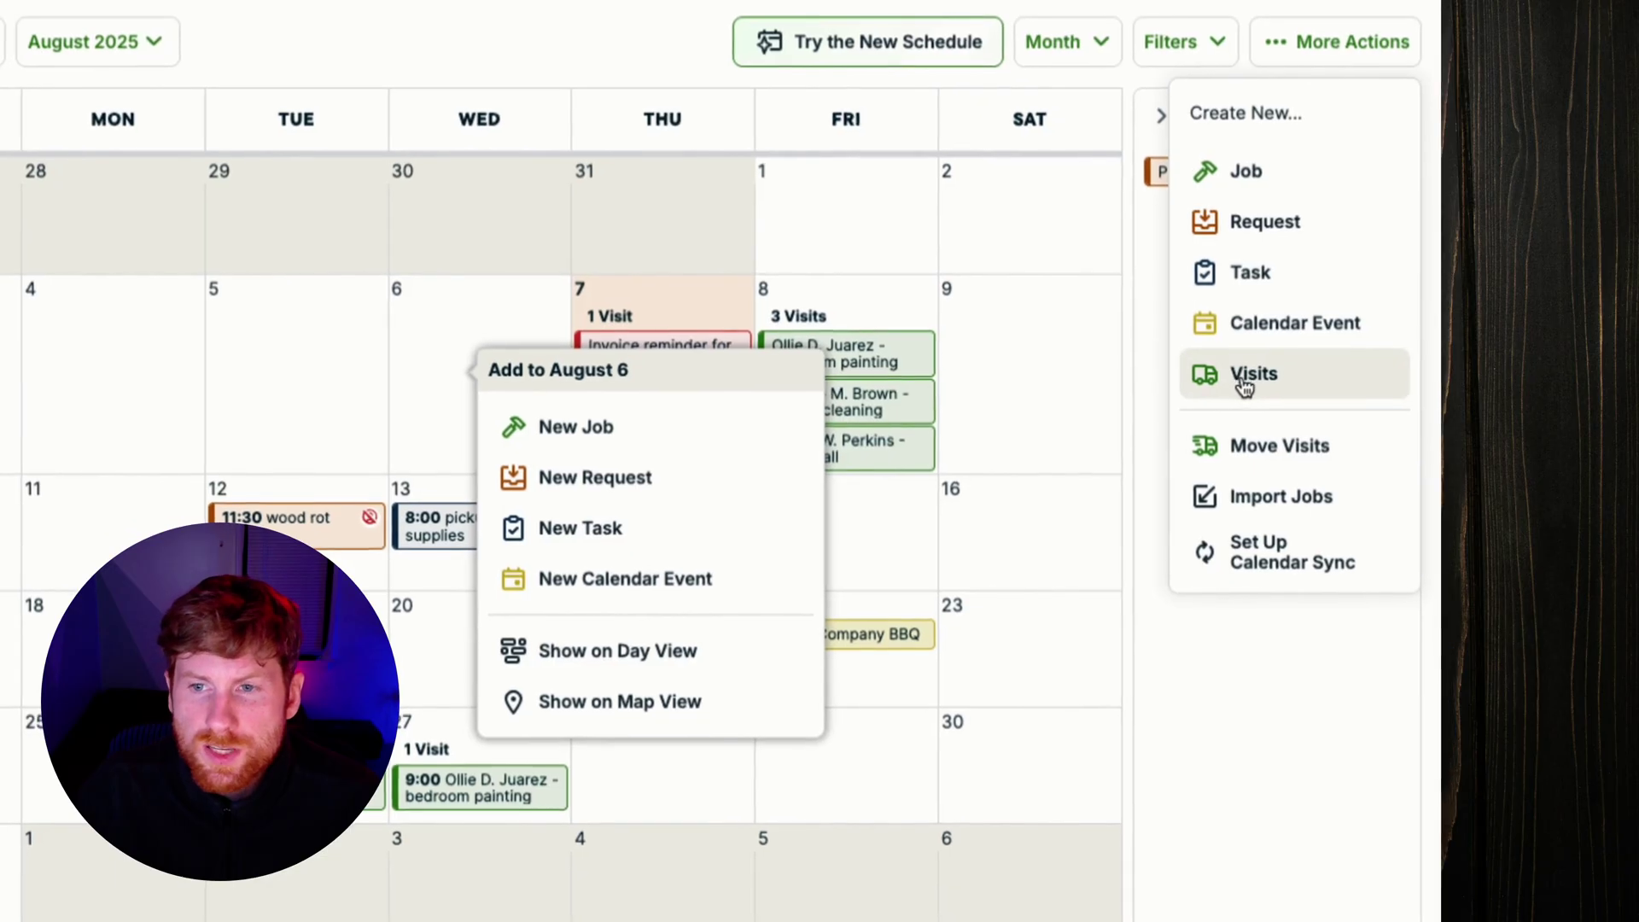
click(1183, 613)
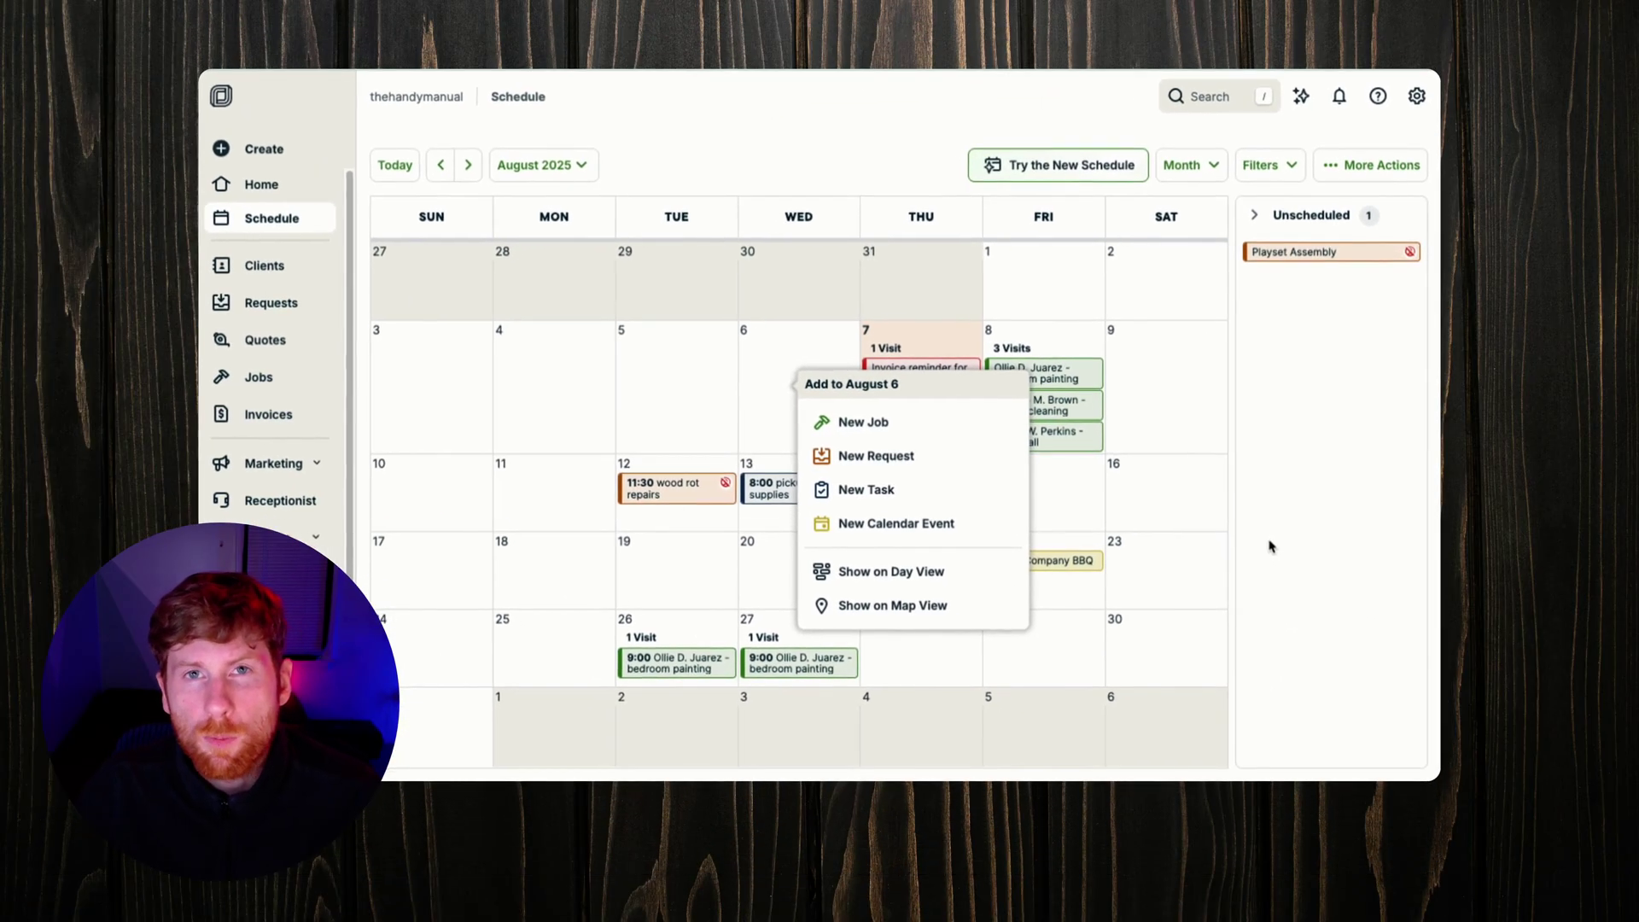
click(1269, 547)
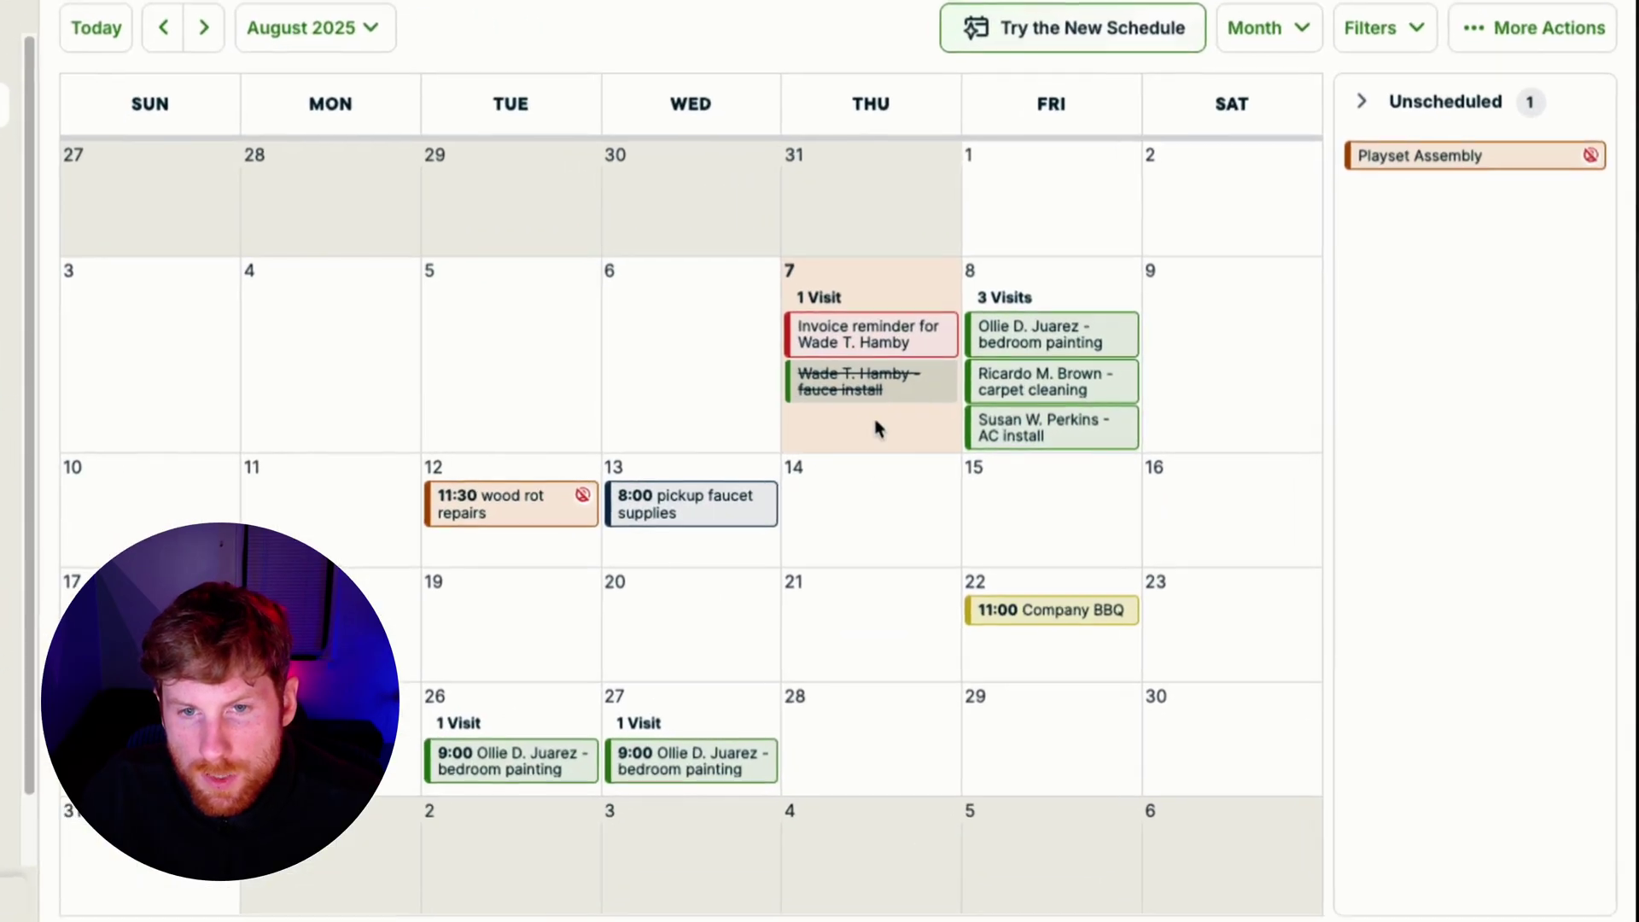
- Preview the Friday Aug 8 bedroom painting visit, close it, and preview it again
click(1039, 337)
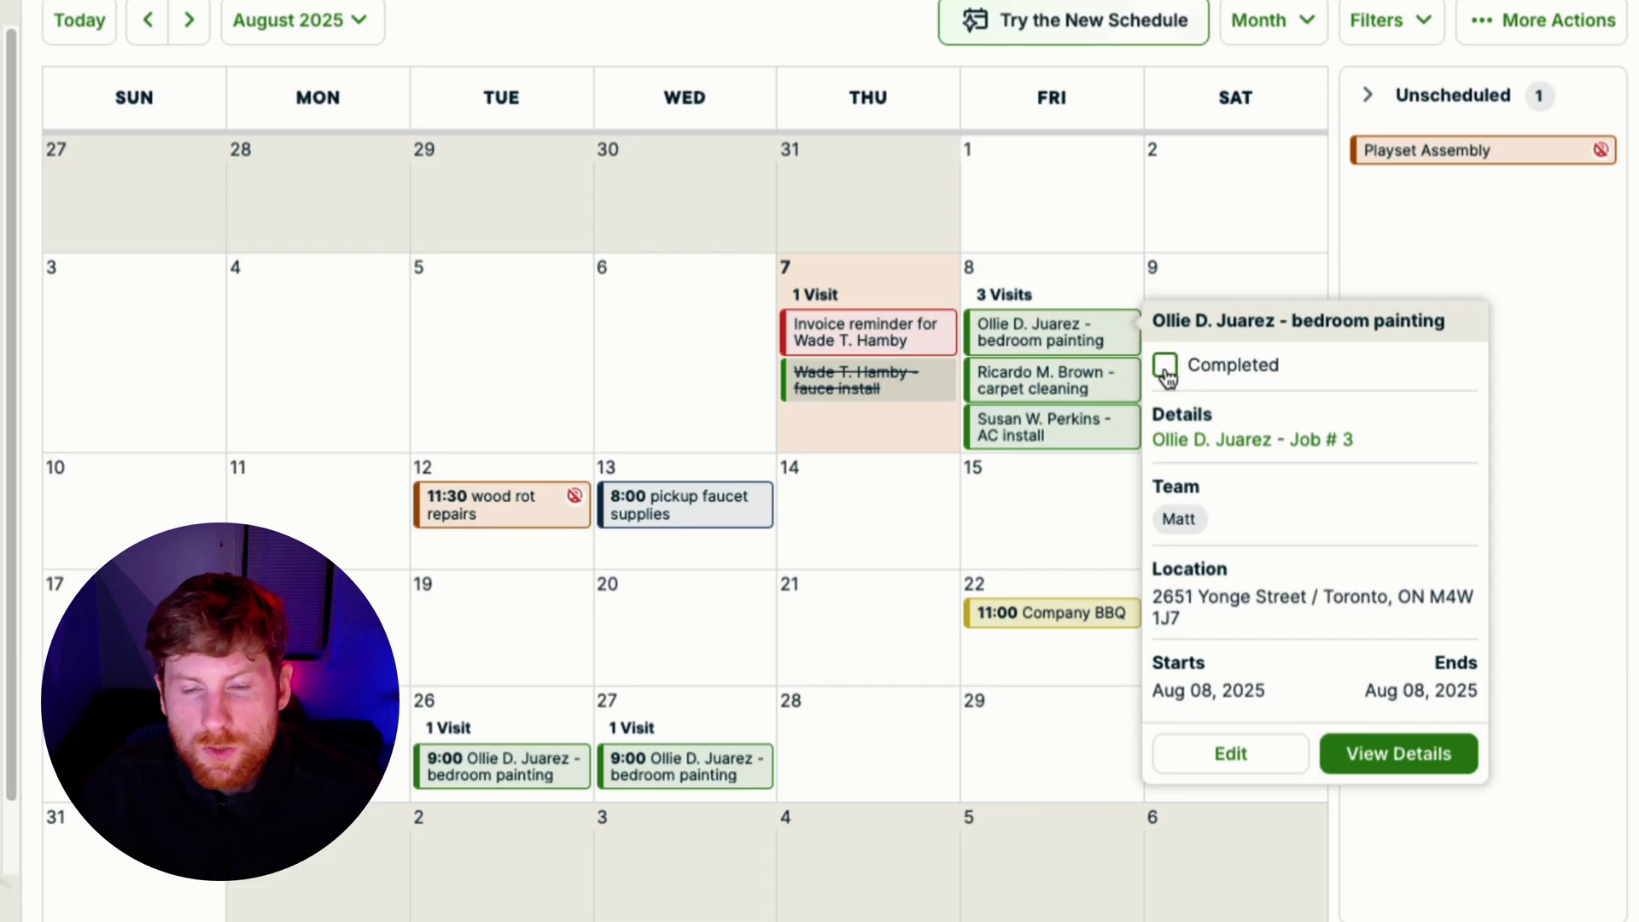
click(859, 411)
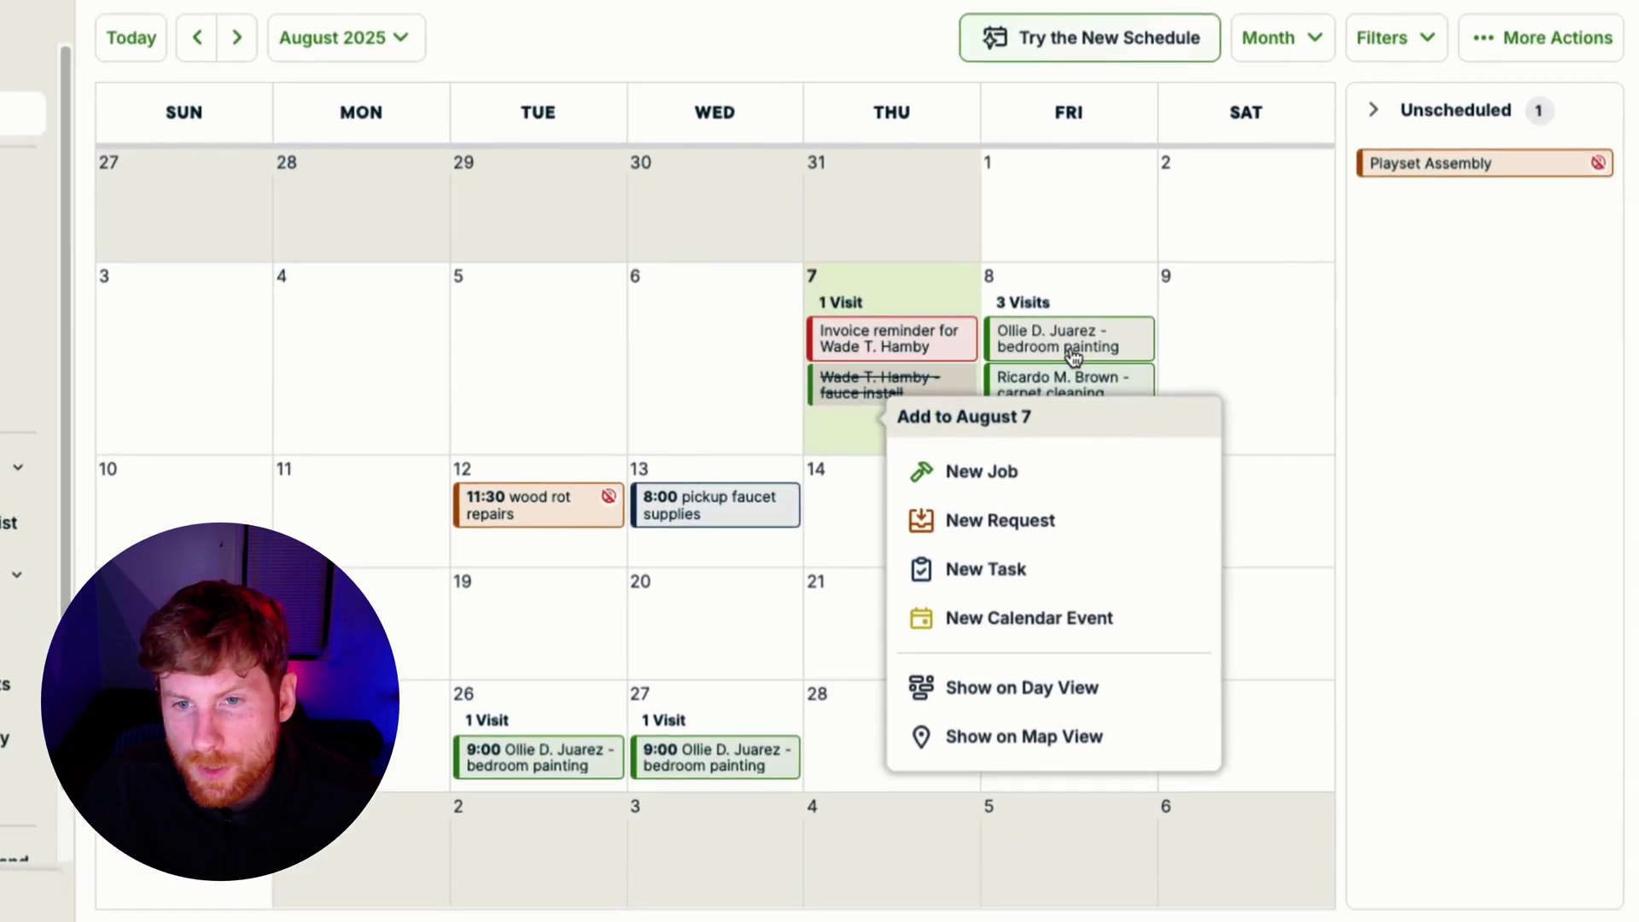
click(1046, 380)
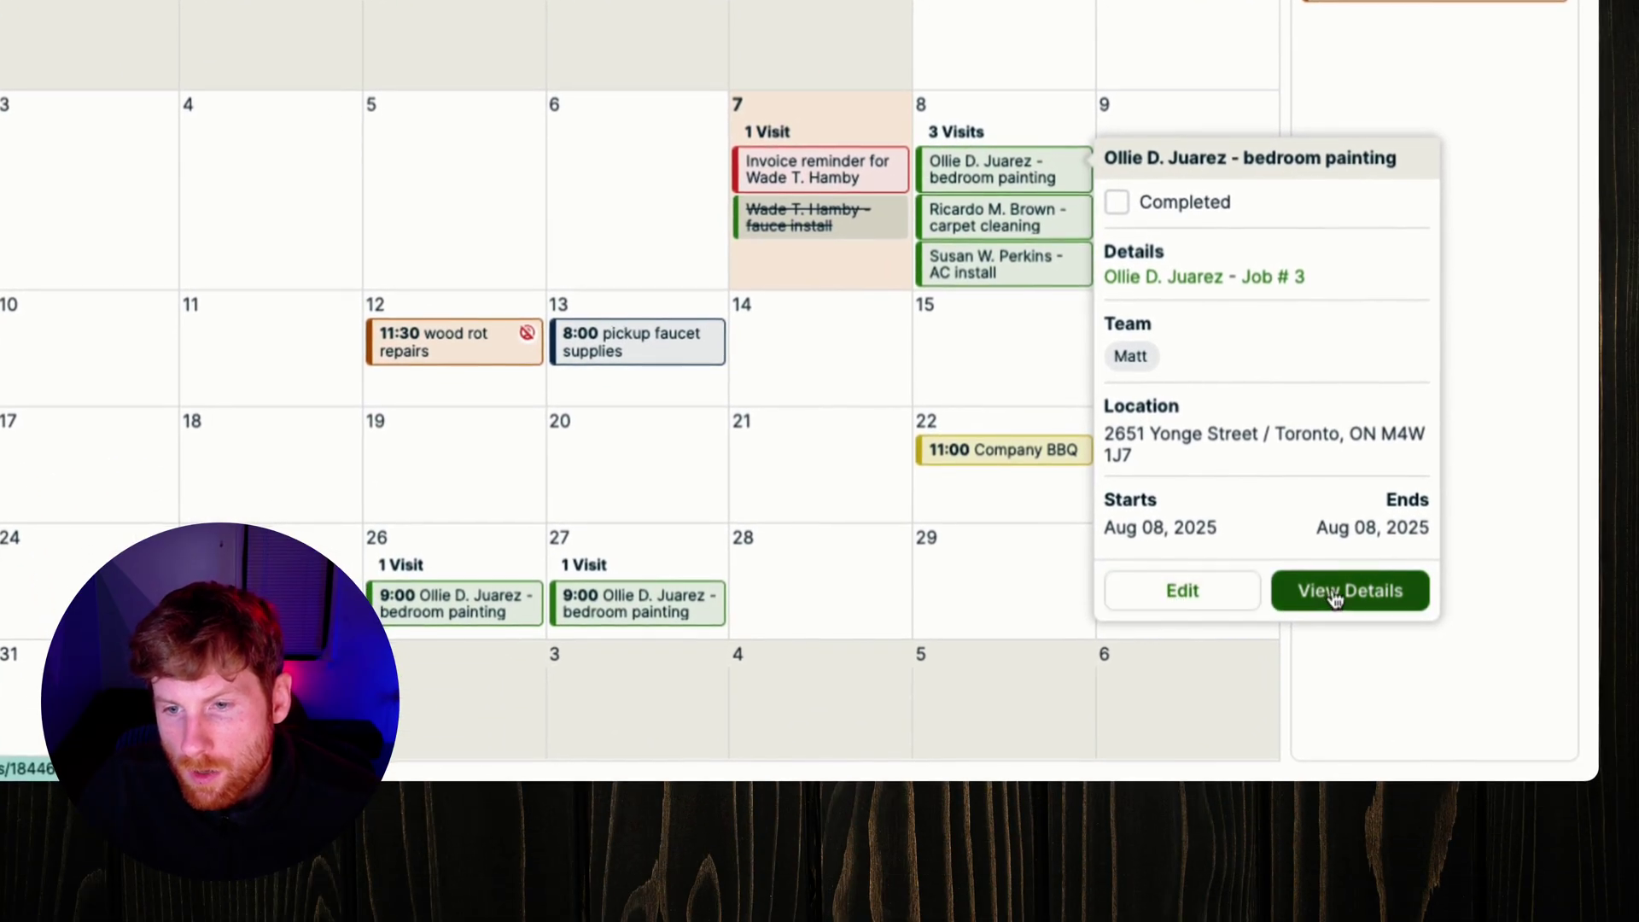
- Open the full details of the bedroom painting visit, then close the Visit window
click(1357, 736)
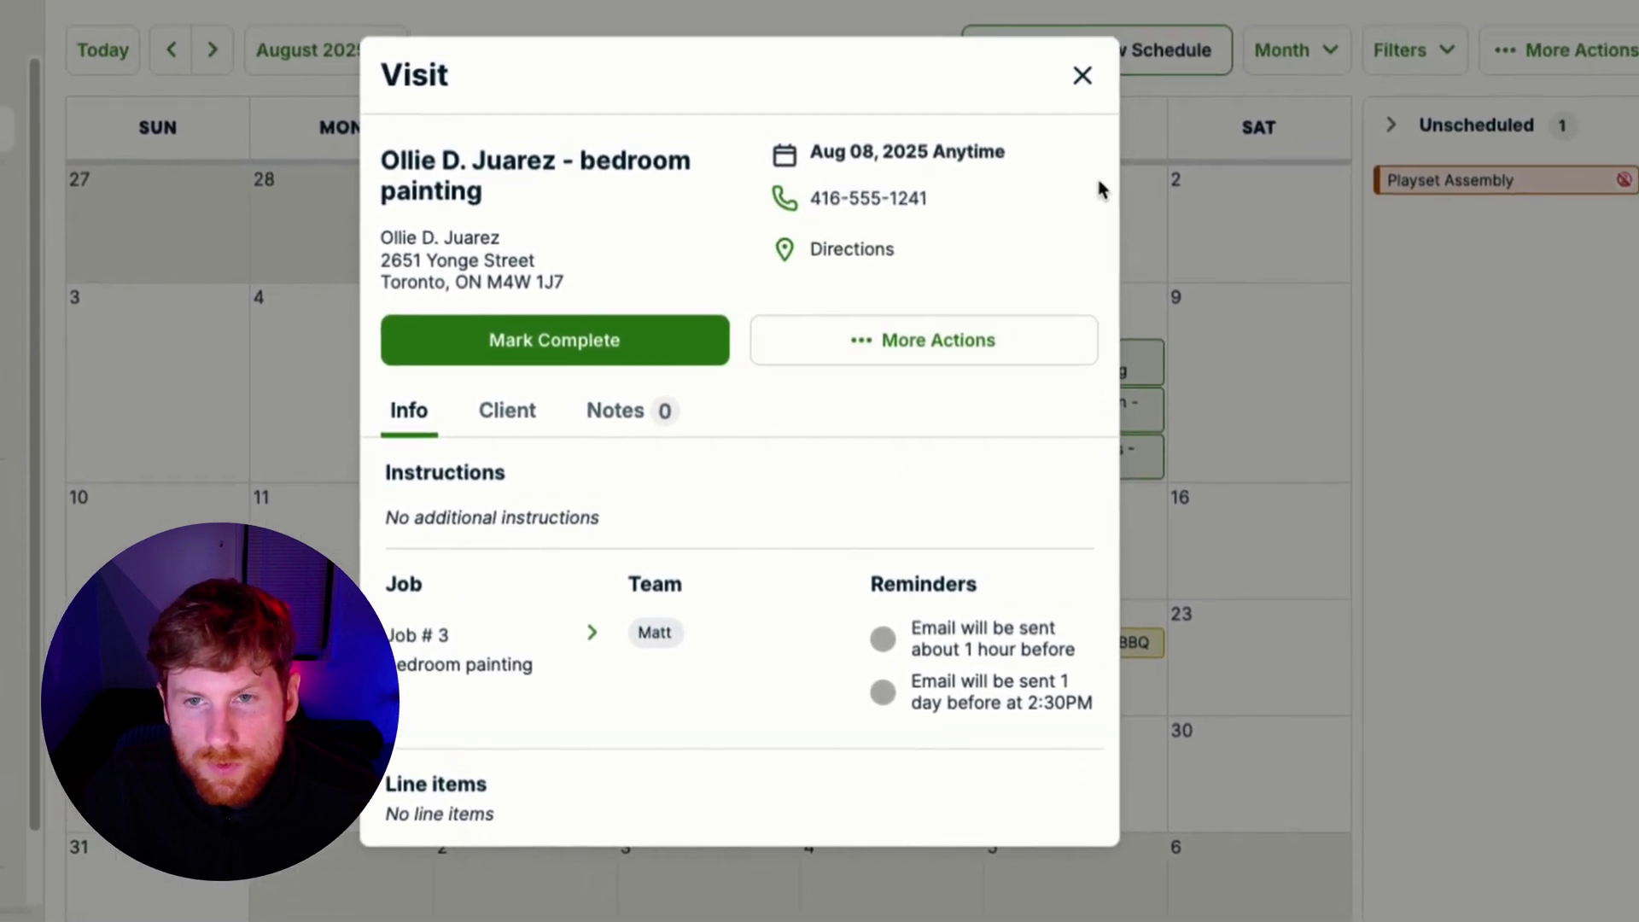
click(1146, 25)
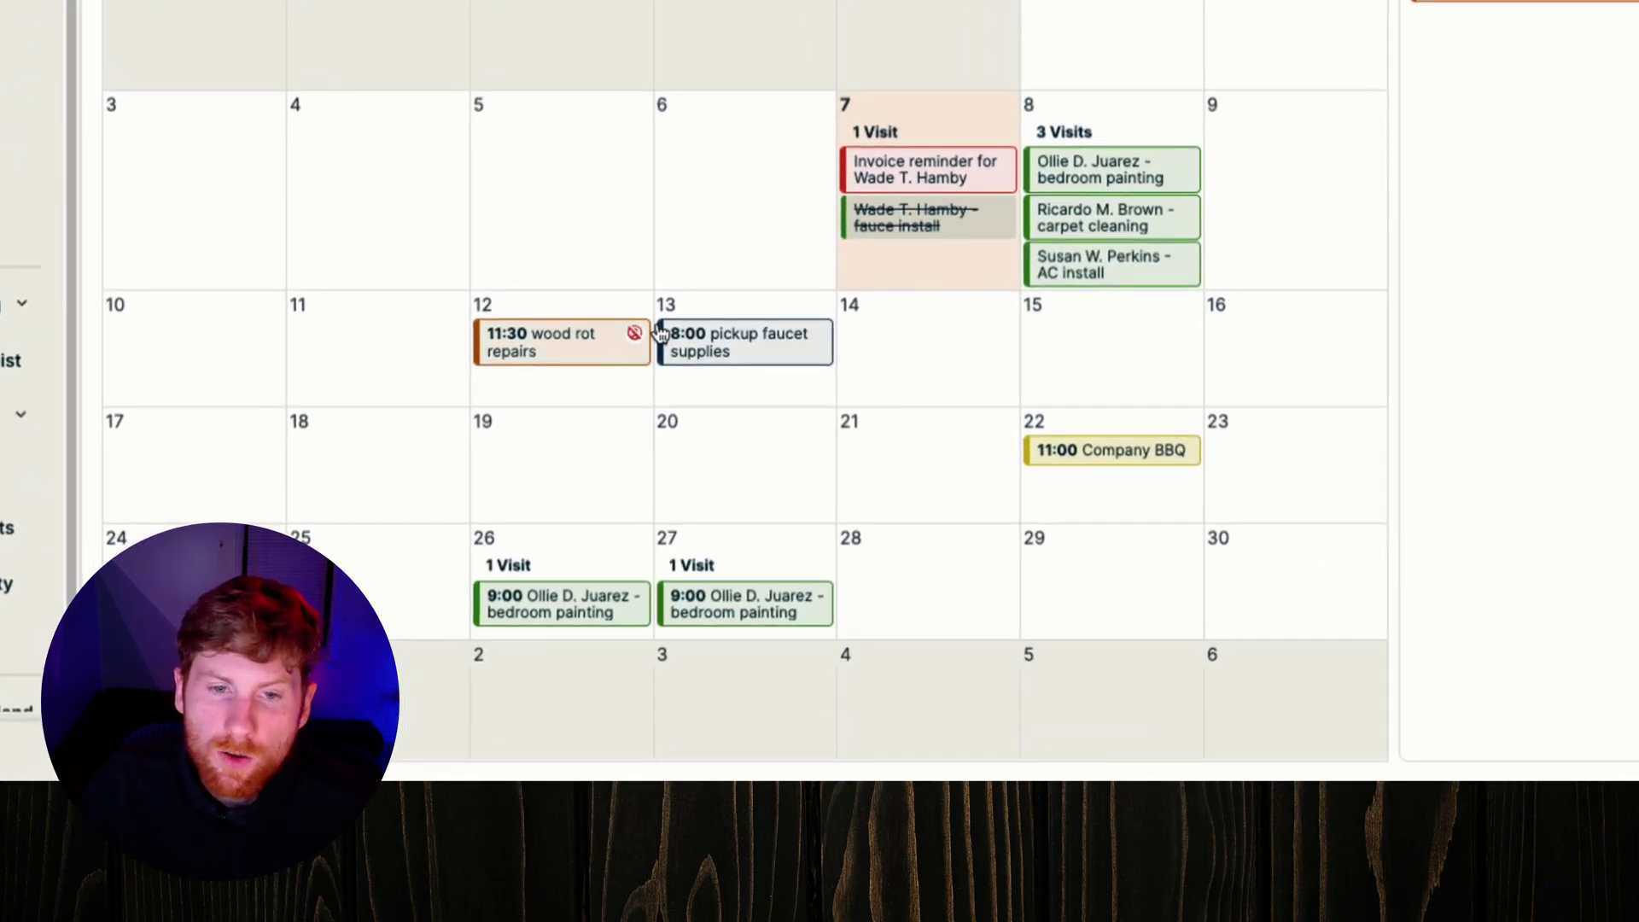
- Open the wood rot repairs assessment for editing and view assignable team members without assigning anyone
click(639, 333)
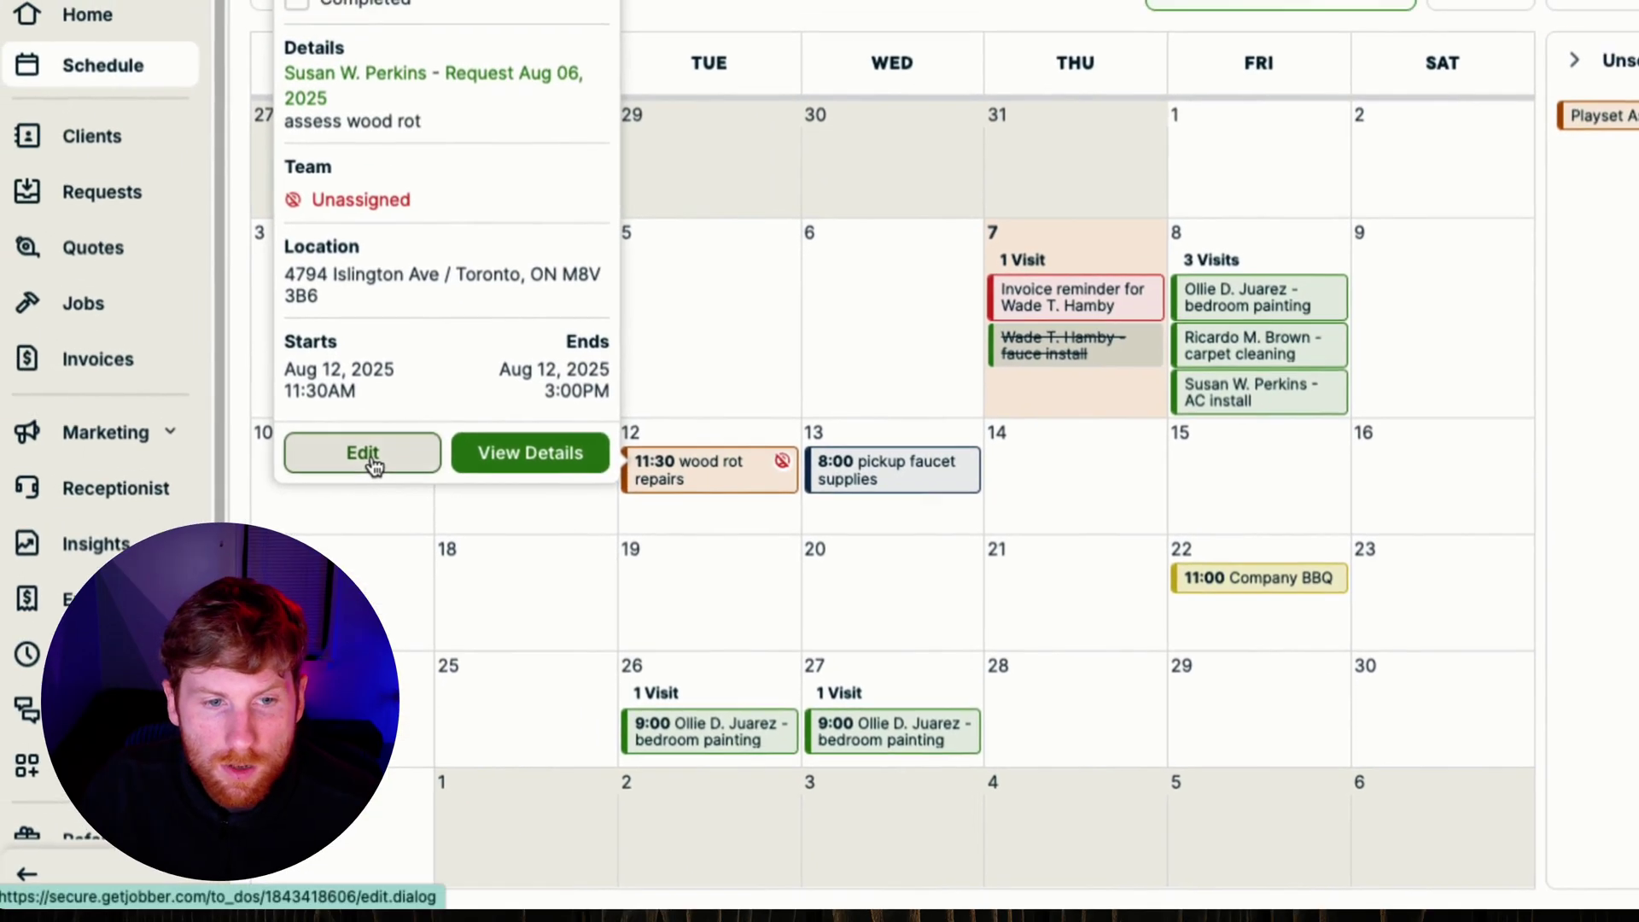
click(363, 453)
scroll(761, 494, down, 3)
scroll(768, 487, up, 3)
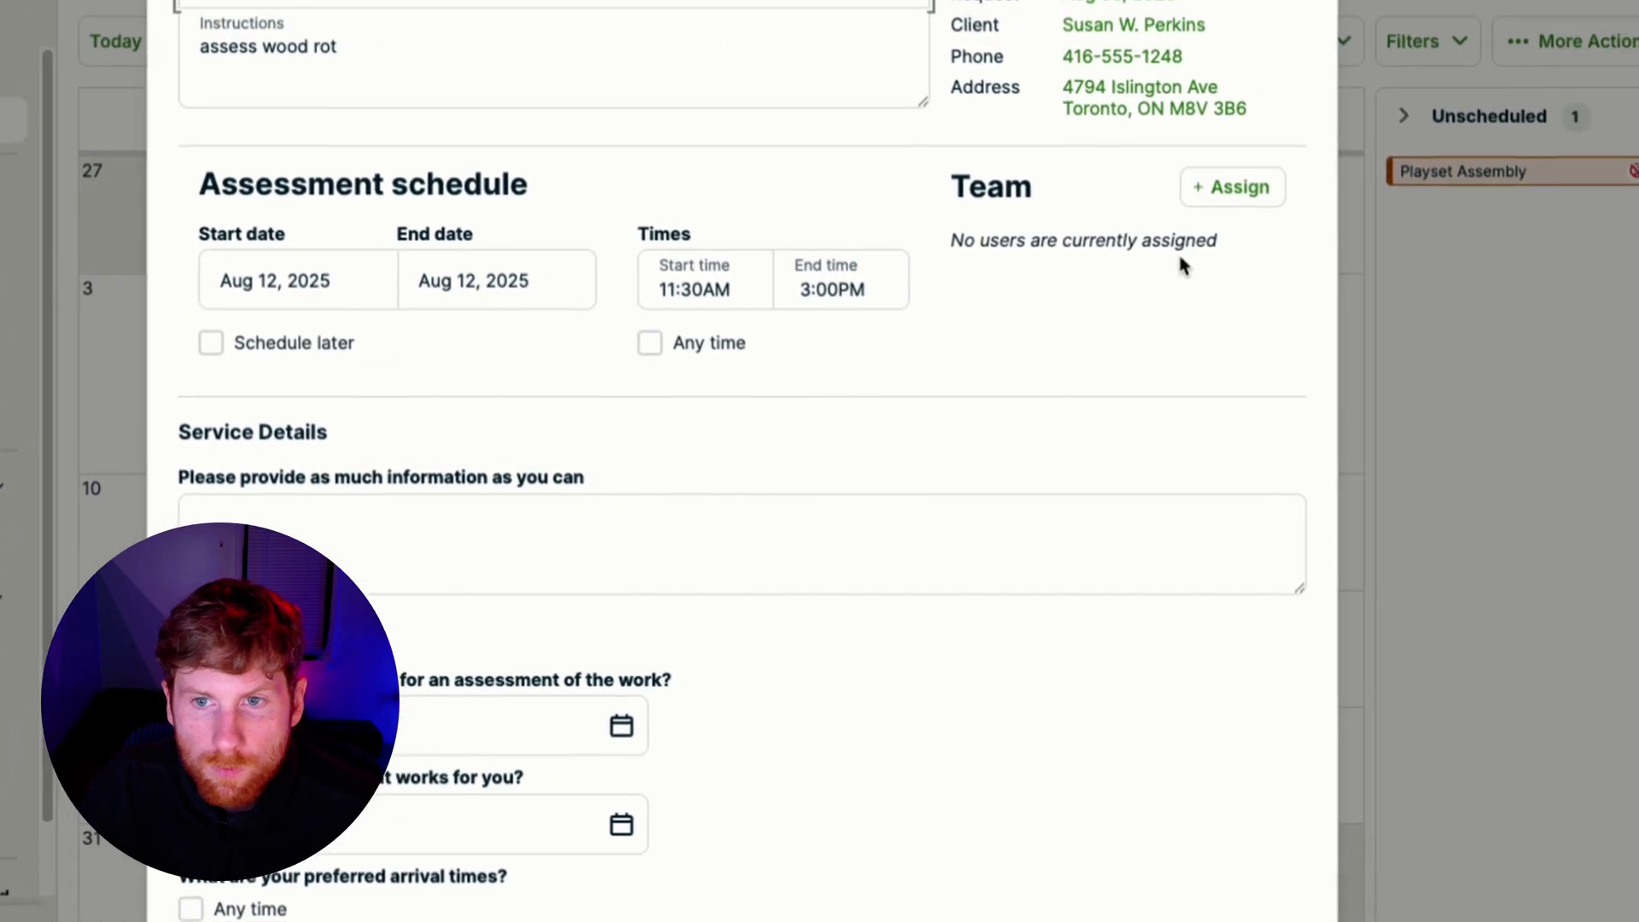
click(1223, 192)
click(1067, 312)
- Move the Aug 8 bedroom painting visit into the Unscheduled list
scroll(939, 444, down, 3)
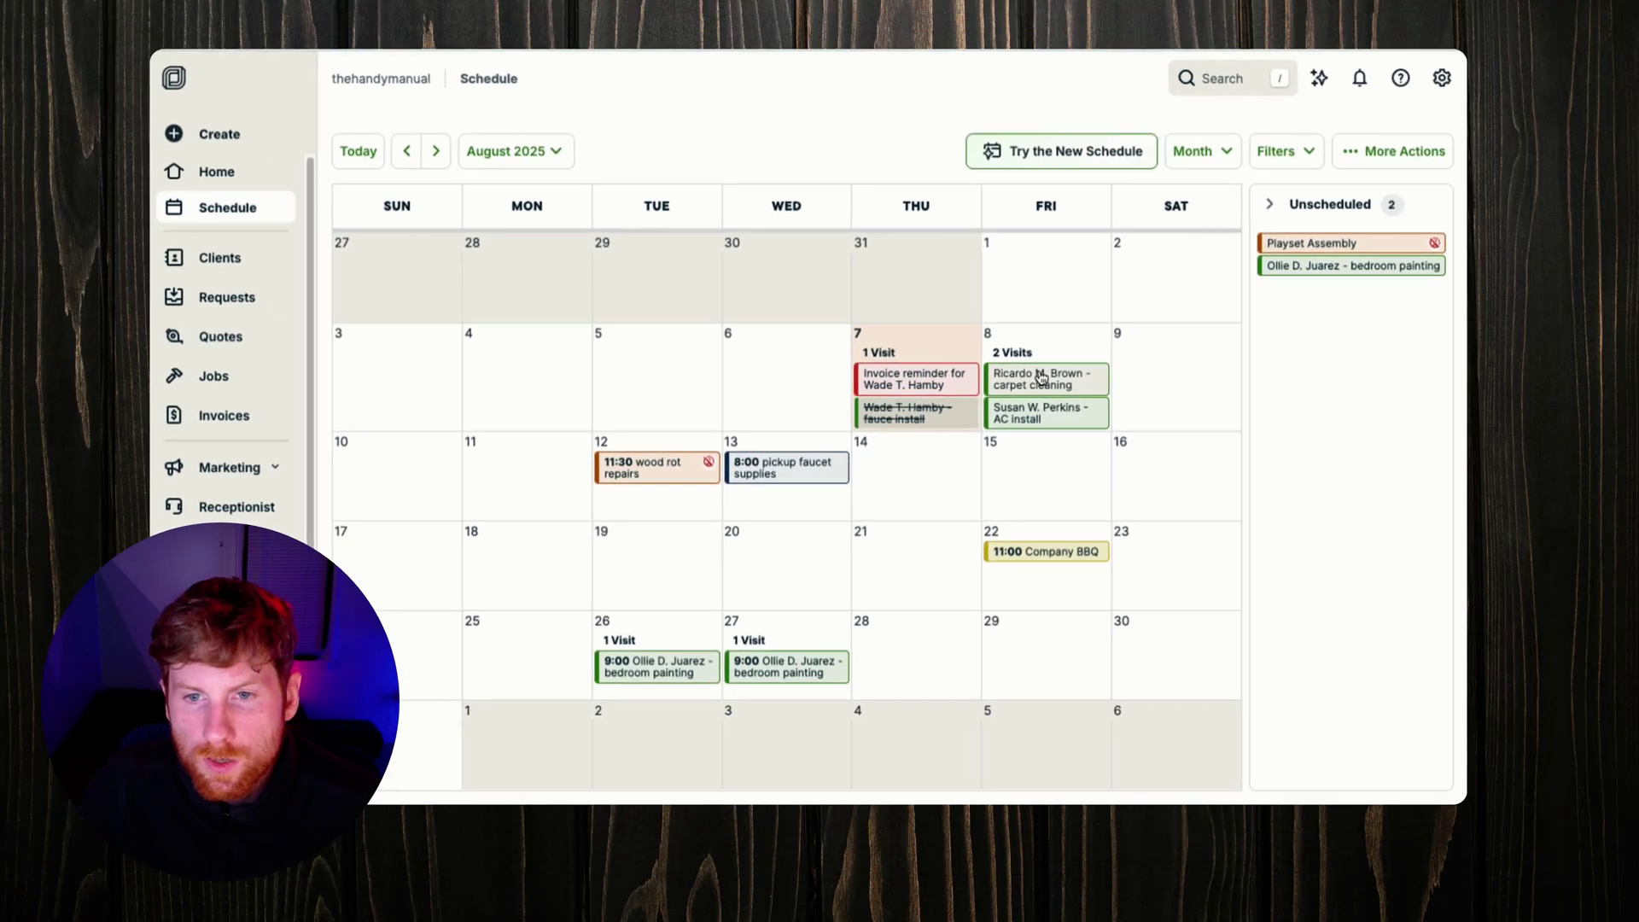
drag(1033, 425, 1059, 370)
drag(1059, 369, 1060, 370)
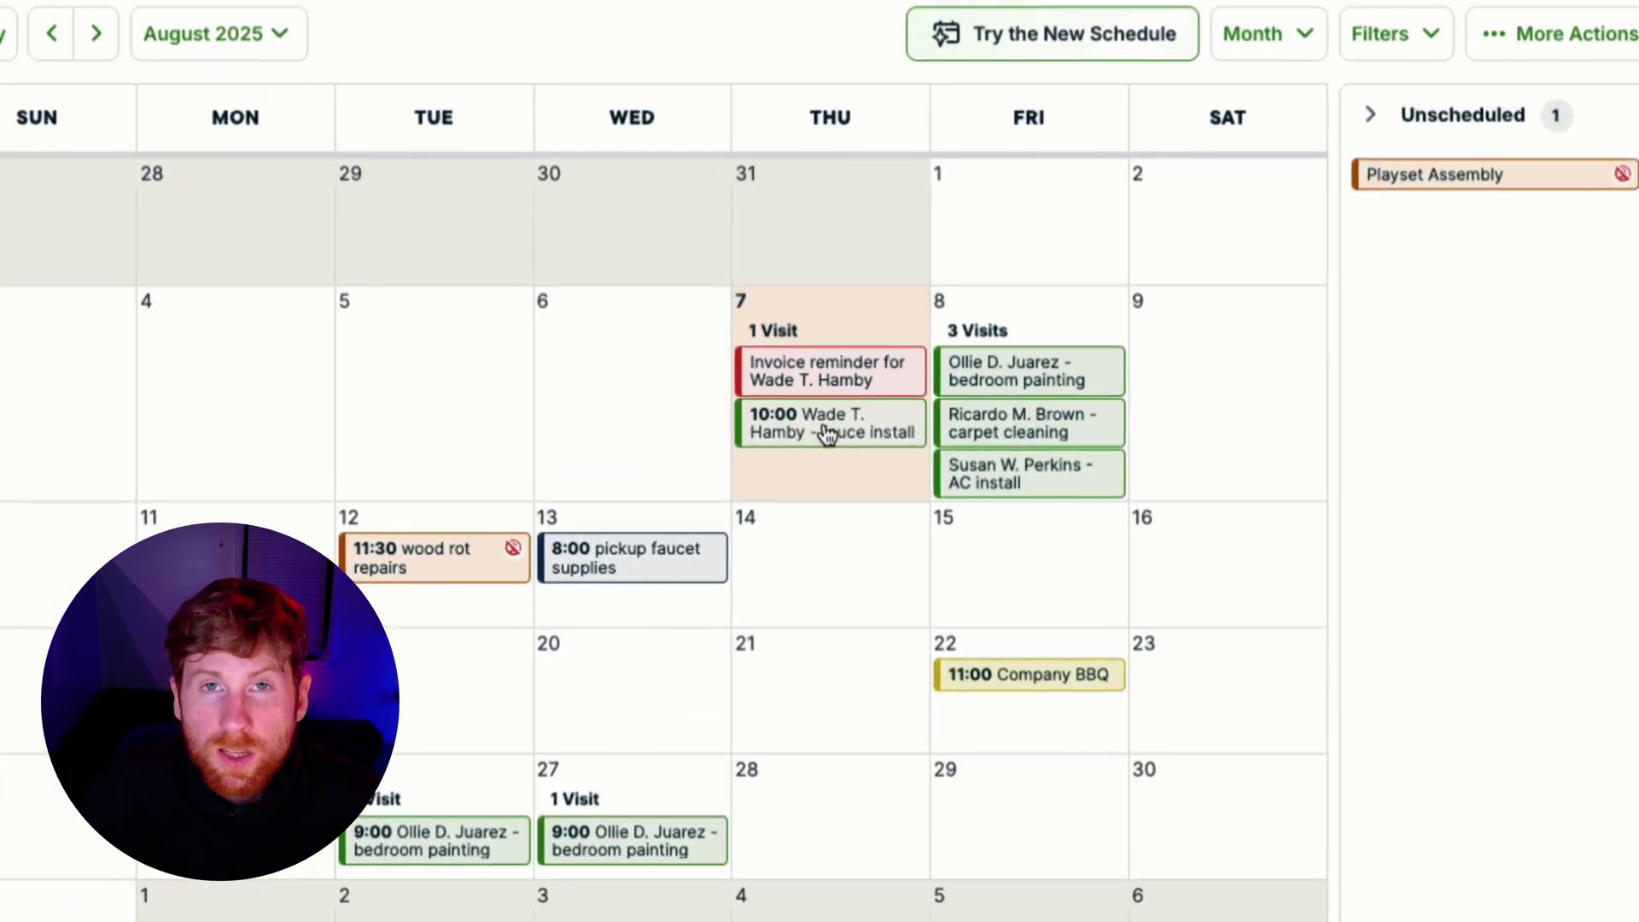
drag(818, 430, 1473, 293)
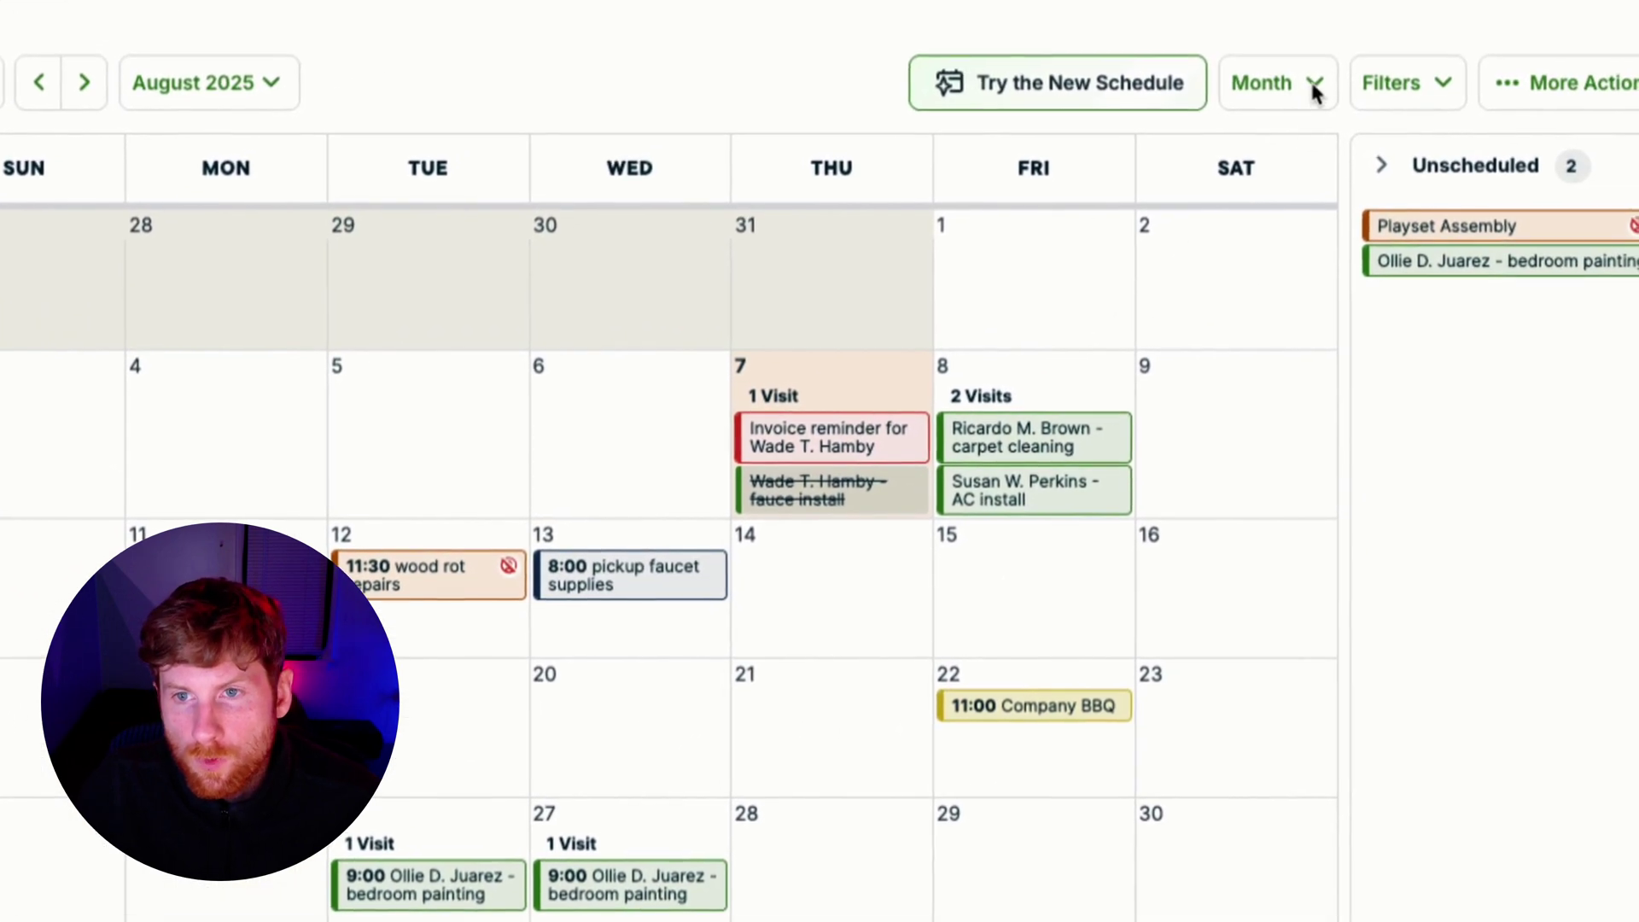
- Switch the calendar to Week view and scroll through the time grid
click(1312, 89)
click(1191, 203)
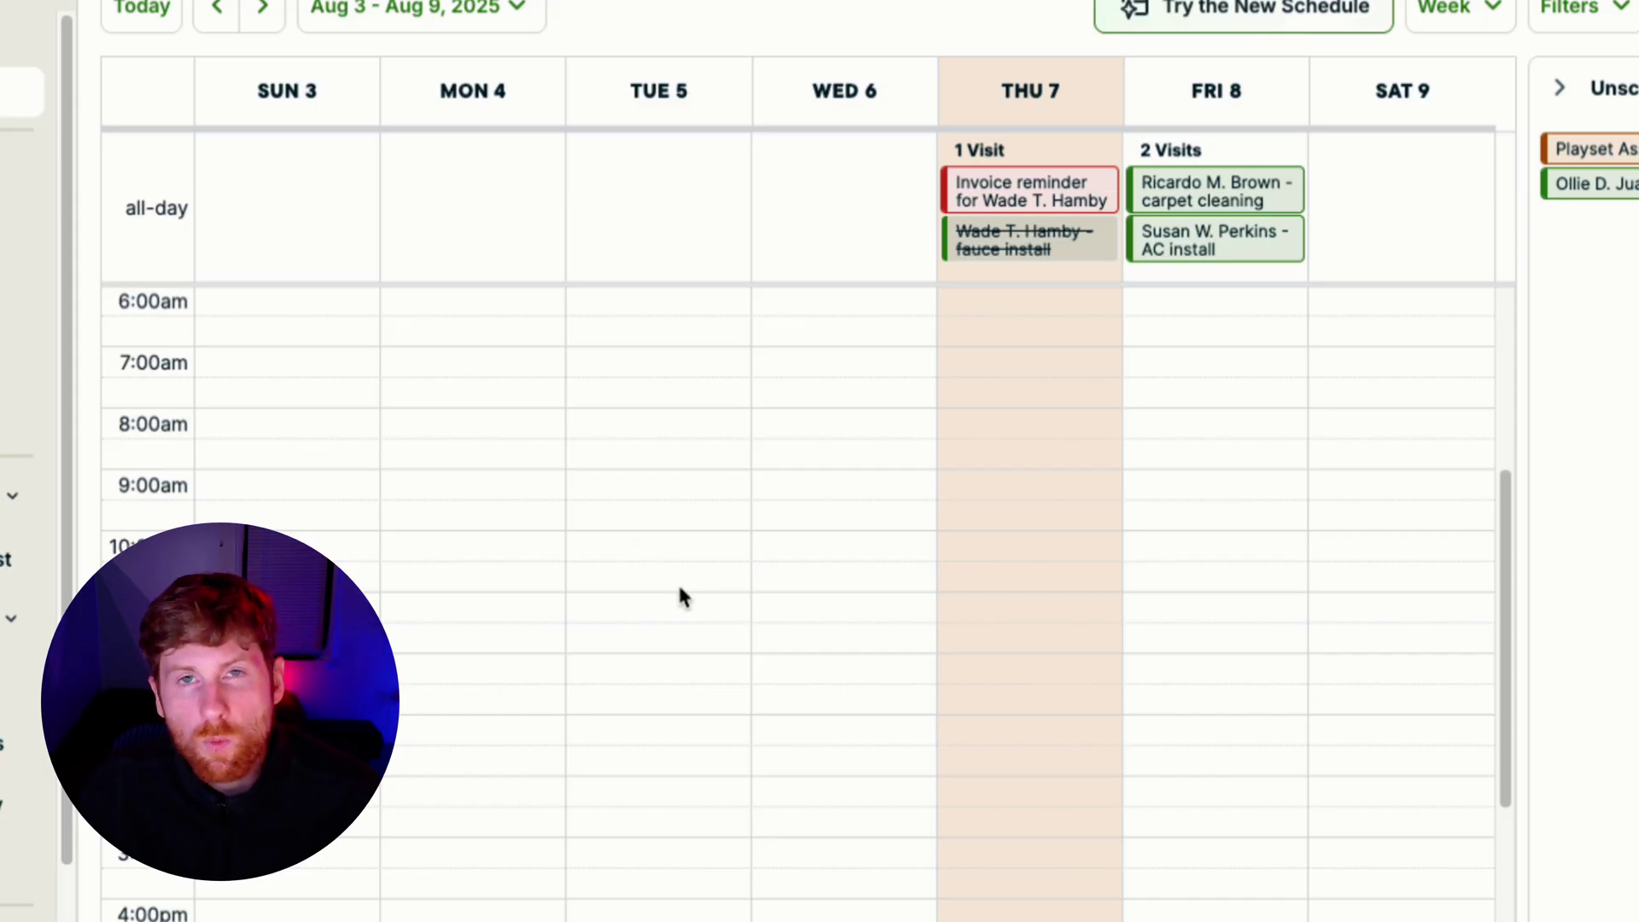
scroll(657, 563, up, 5)
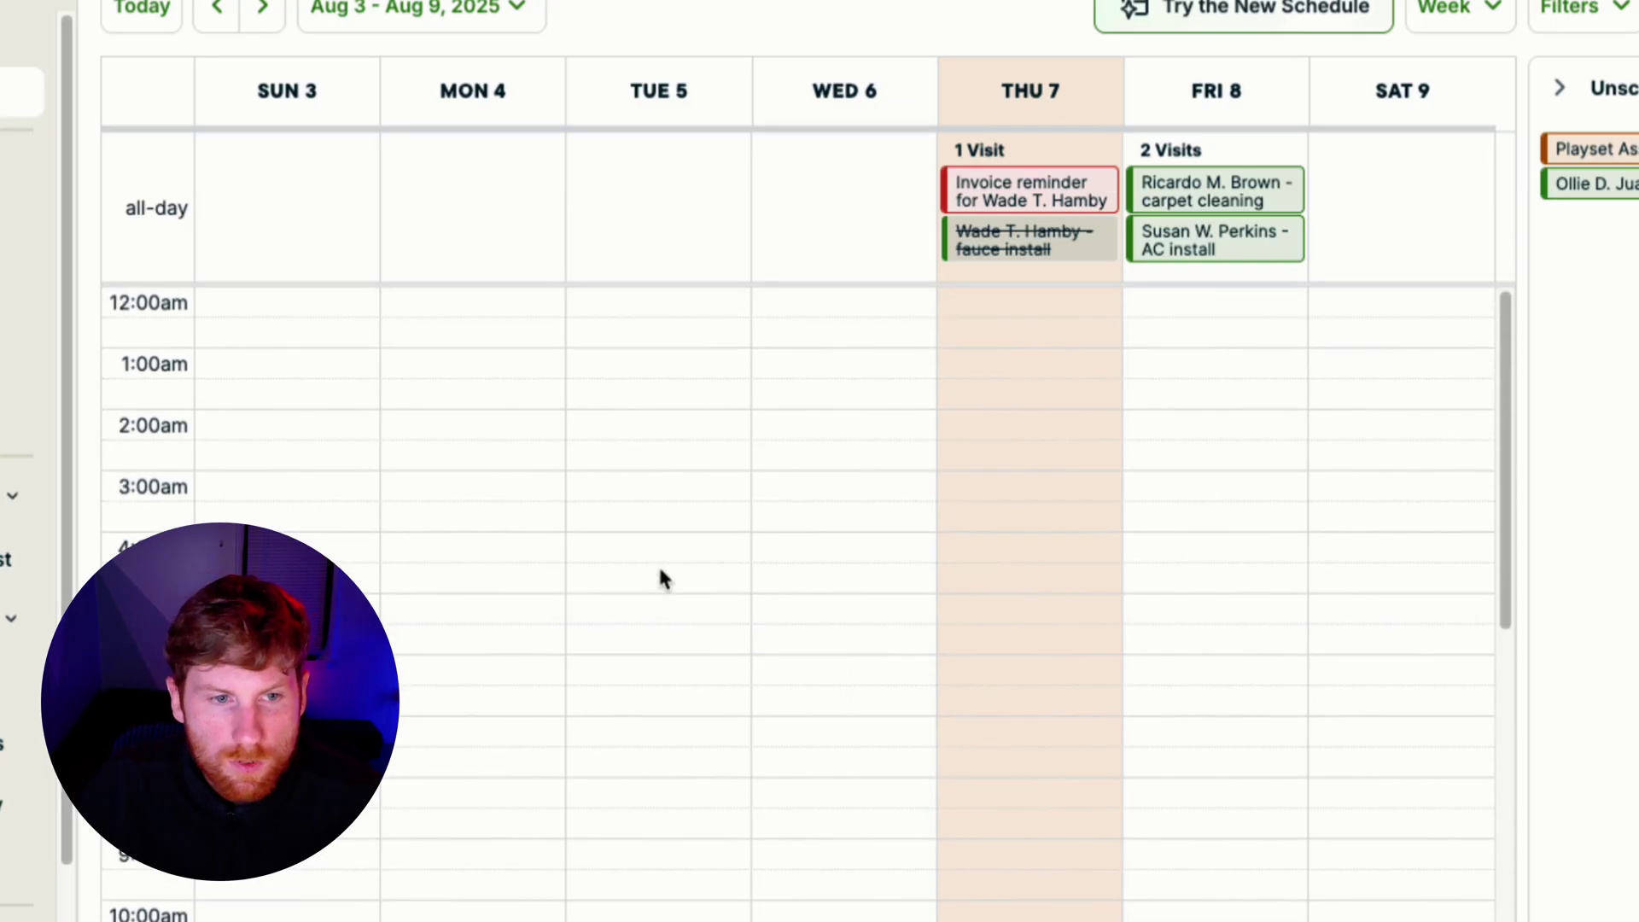
scroll(597, 571, down, 6)
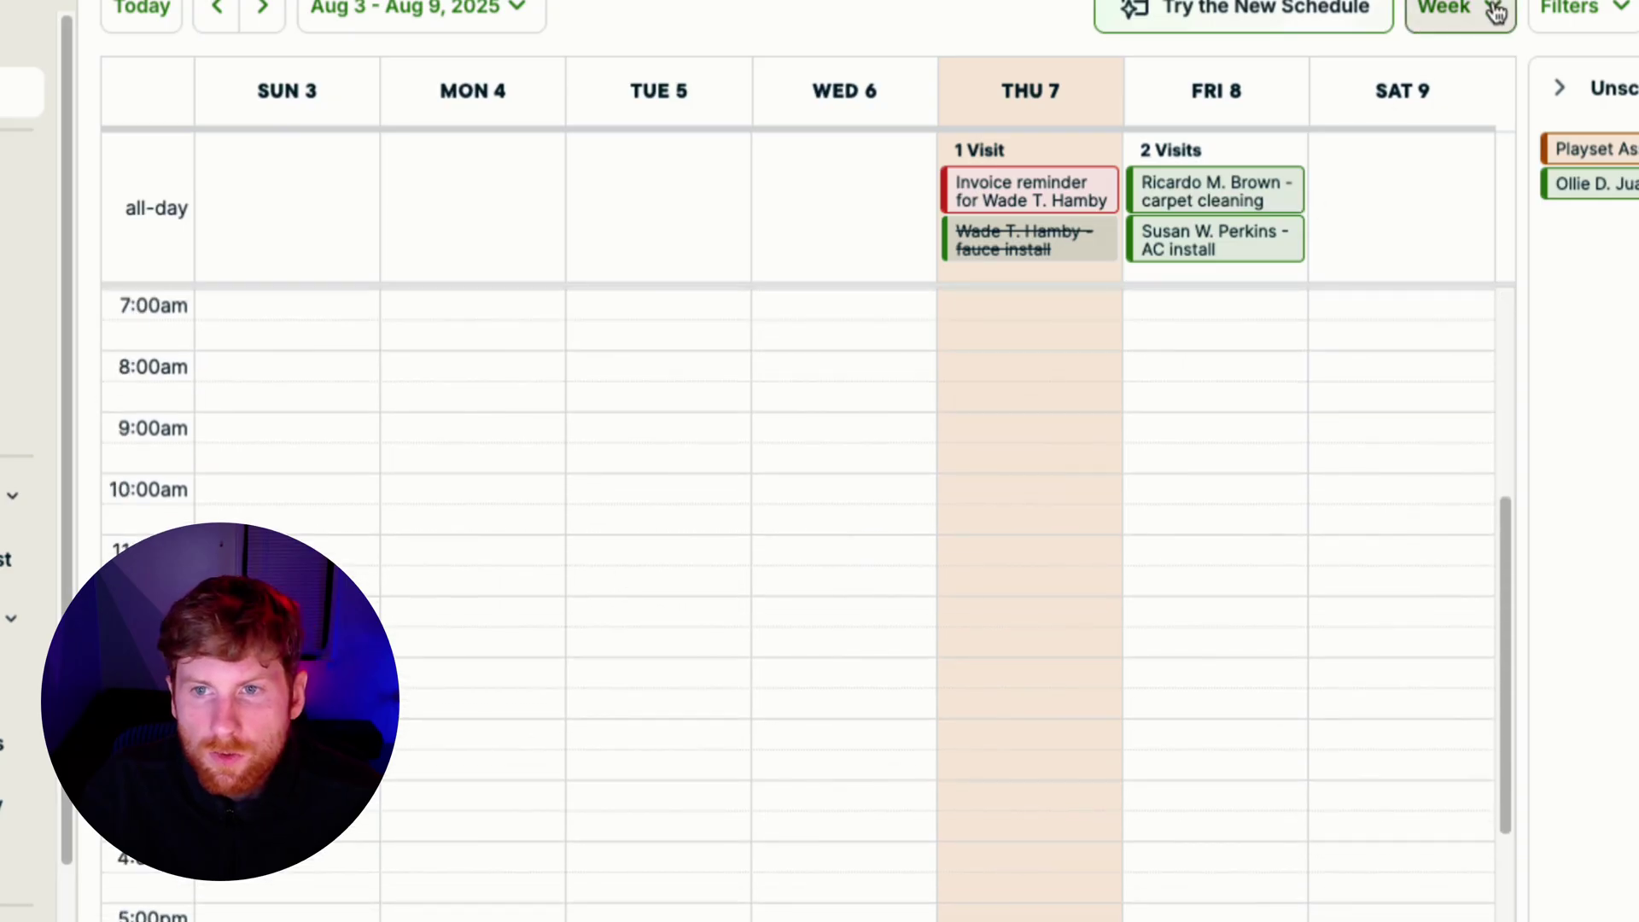
- Switch to the Thu, Aug 7 Day view with one timeline row per team member
click(1494, 11)
click(1317, 169)
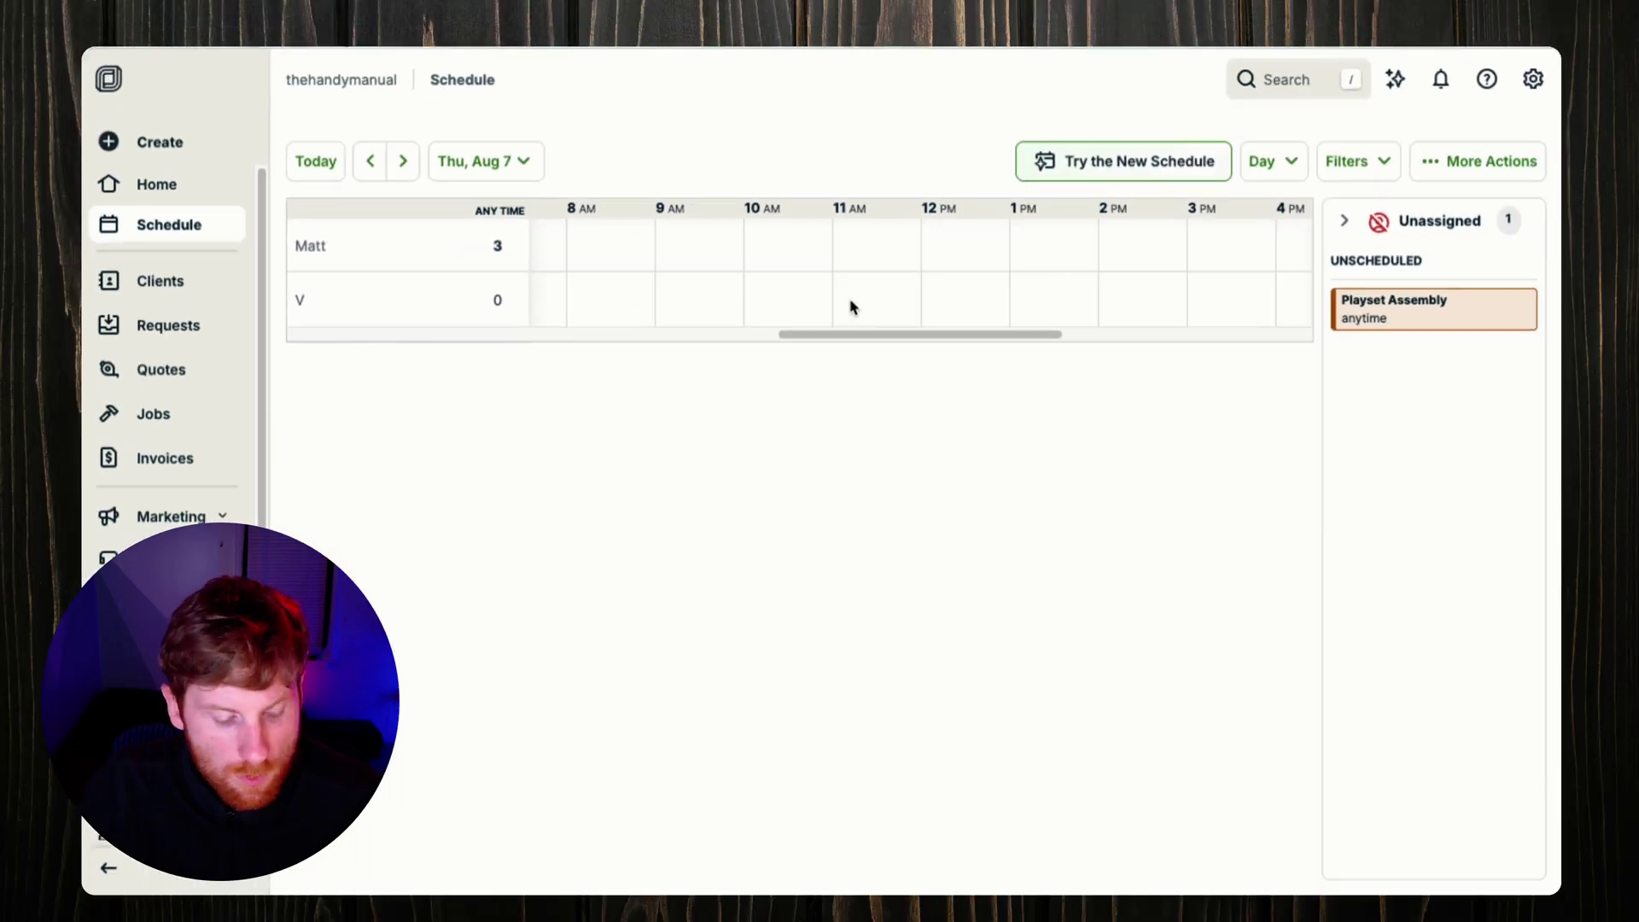
scroll(909, 290, left, 10)
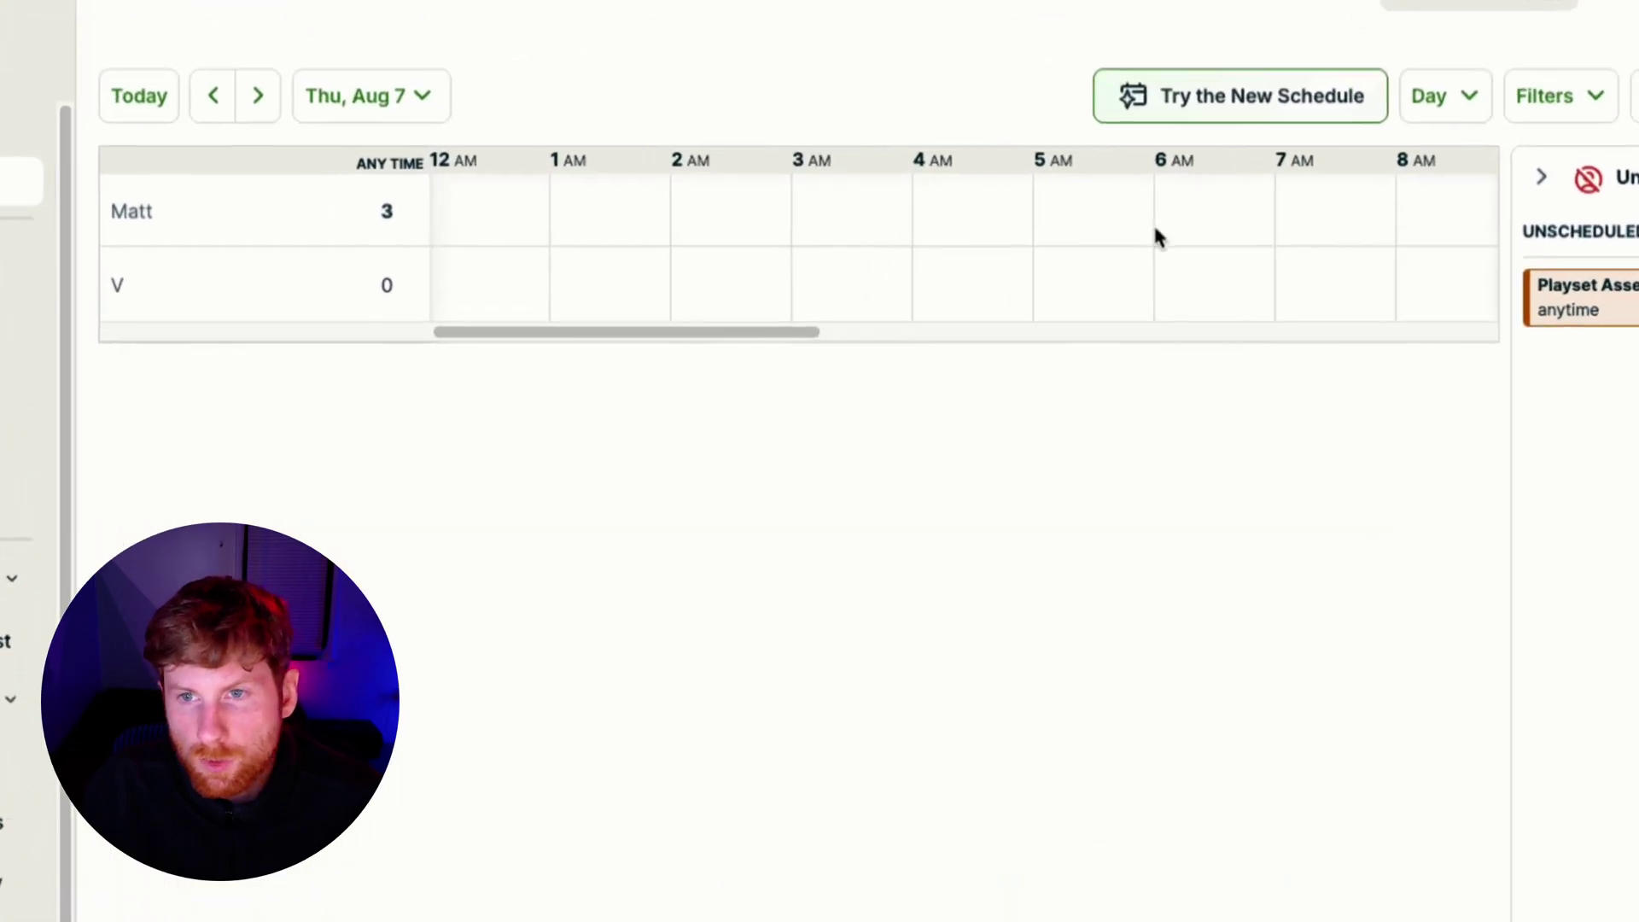
- Switch to Map view for Fri, Aug 8, zooming and panning across the Toronto visit pins
click(1466, 95)
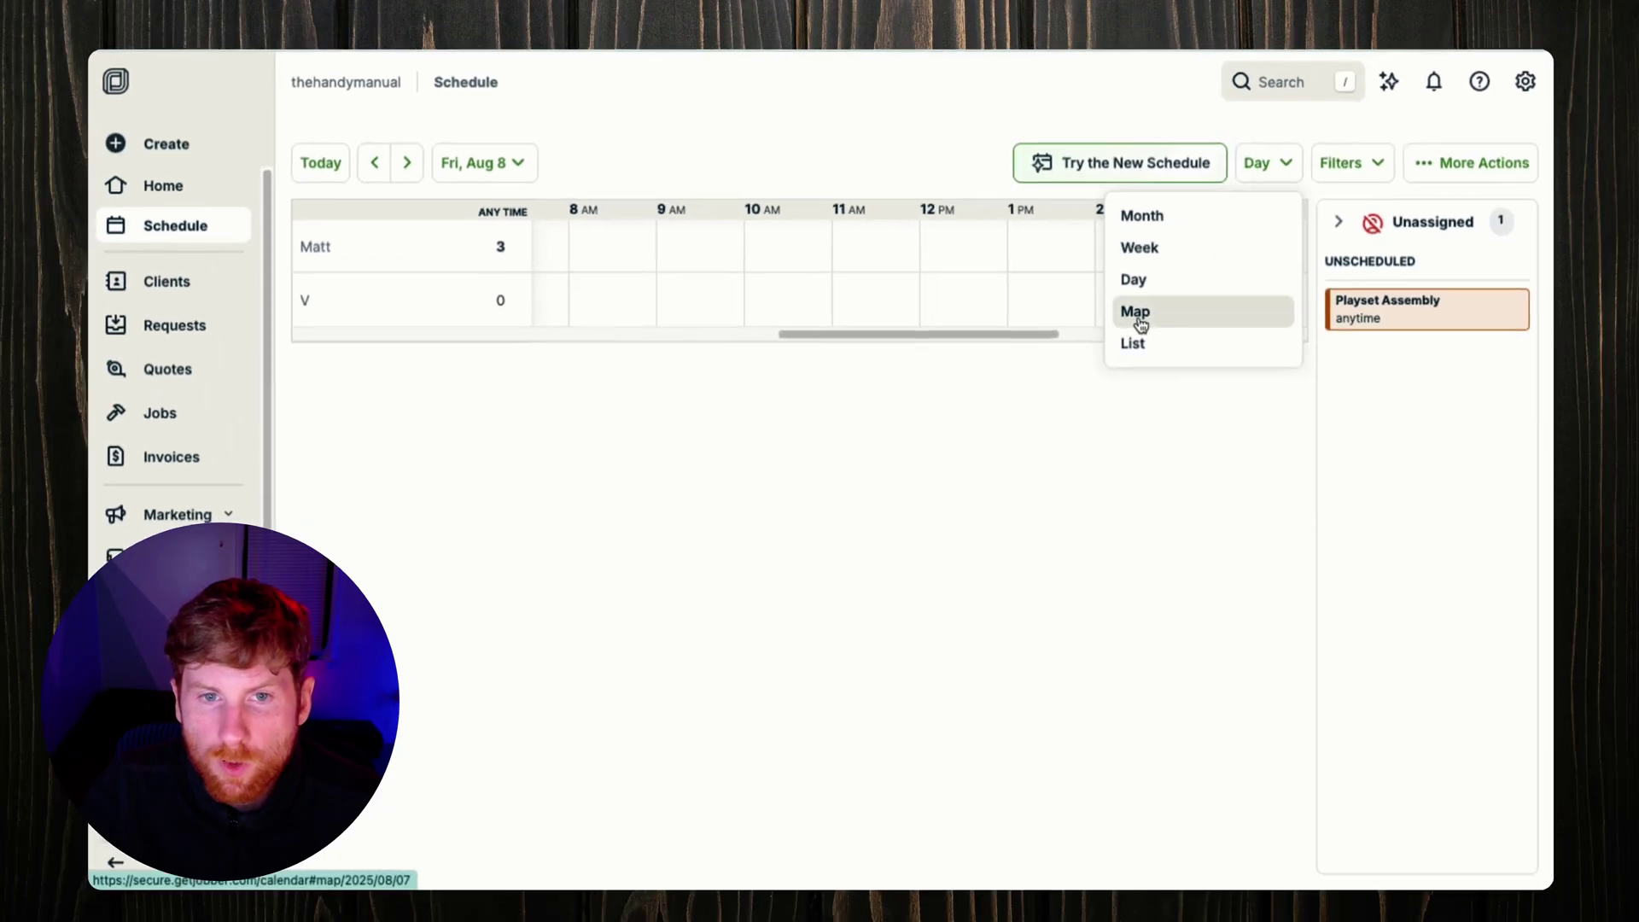
click(1273, 296)
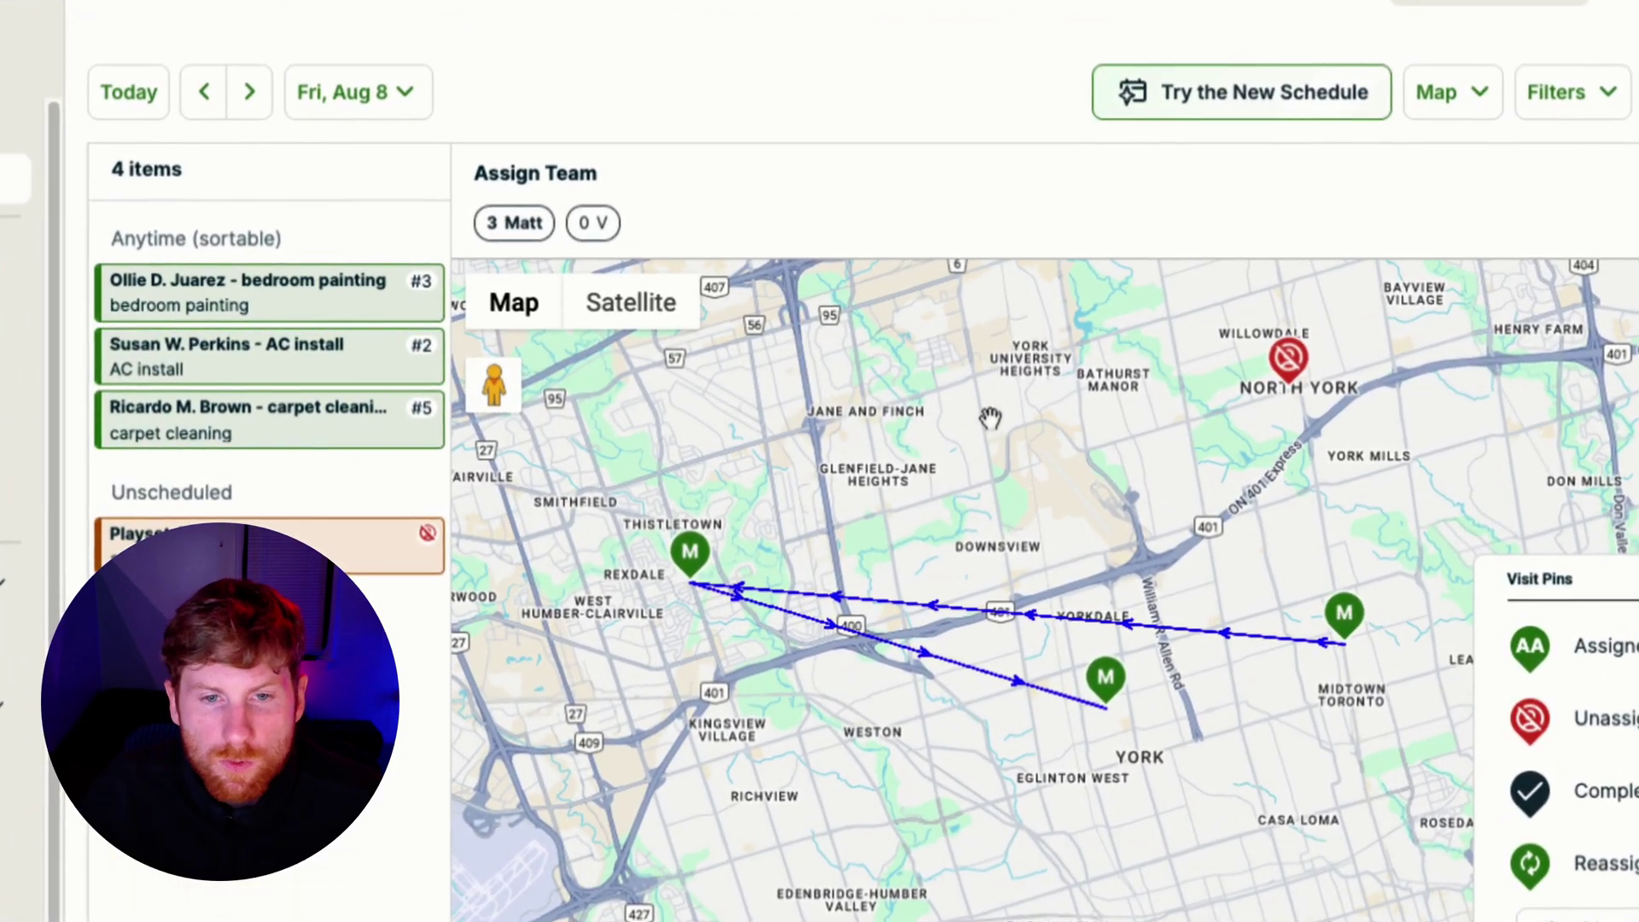
scroll(987, 495, down, 2)
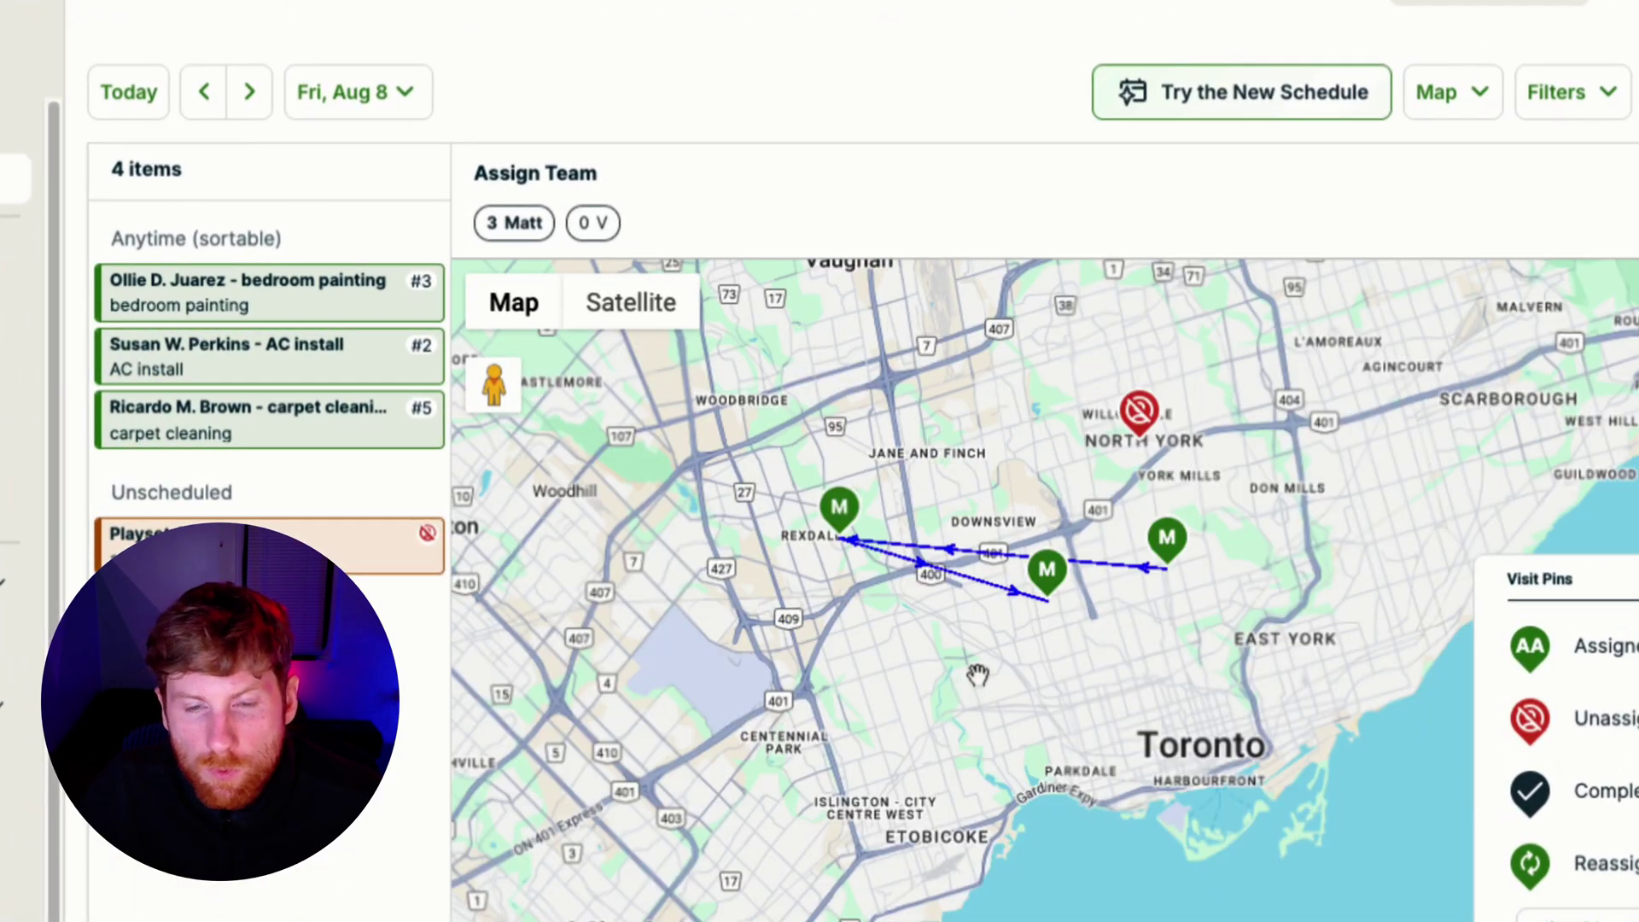
scroll(978, 670, up, 2)
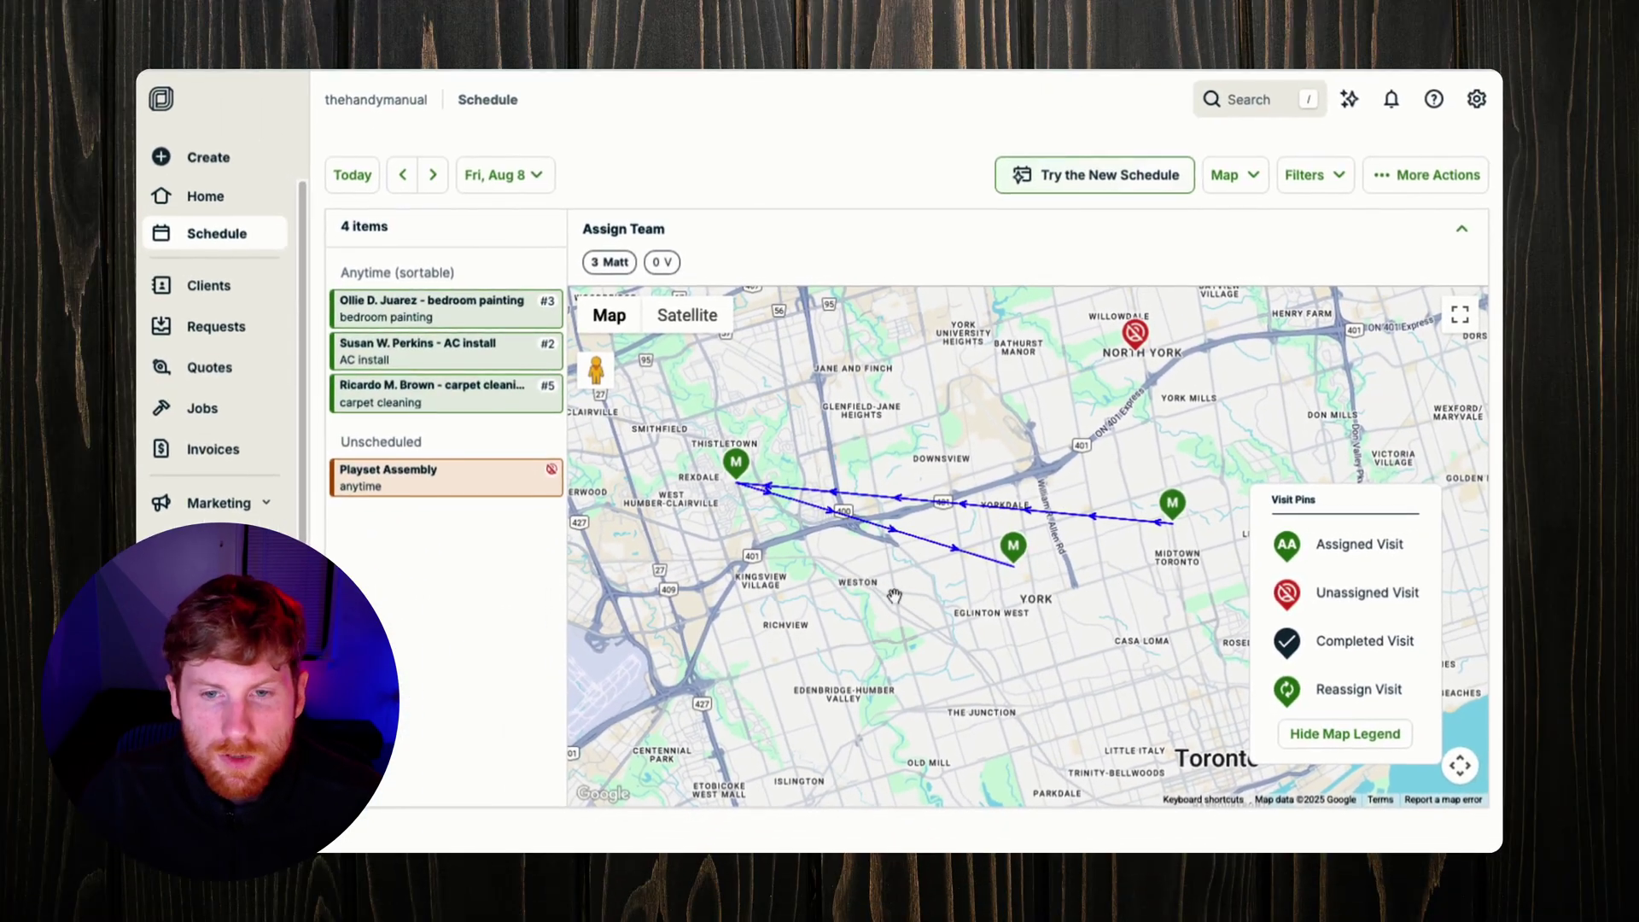
drag(893, 589, 966, 677)
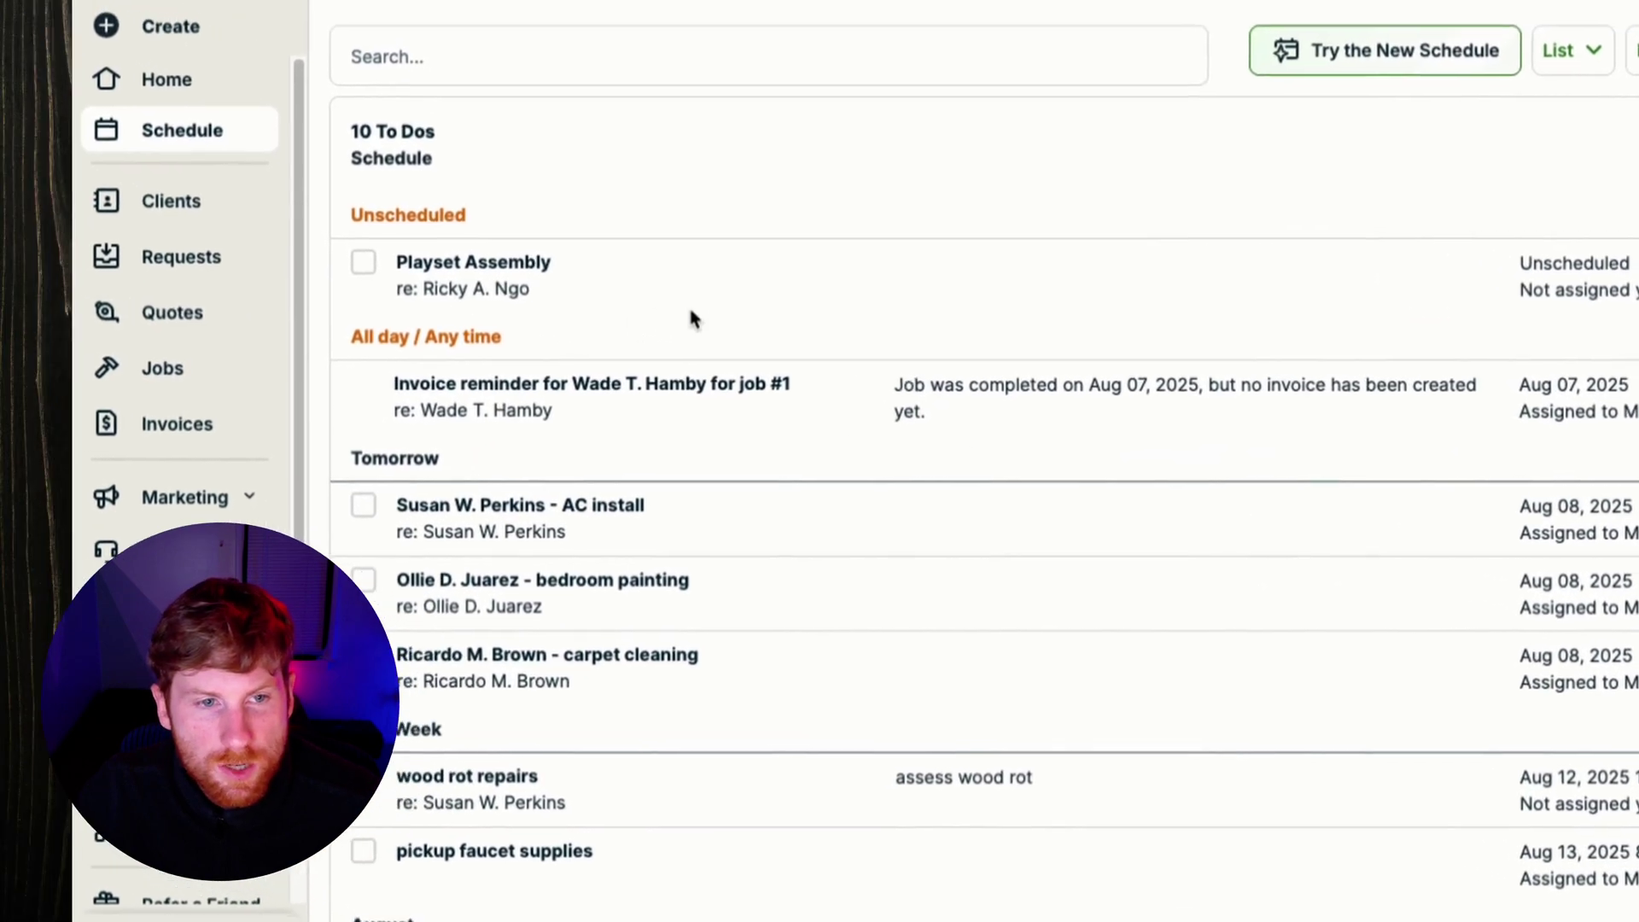
scroll(392, 401, down, 1)
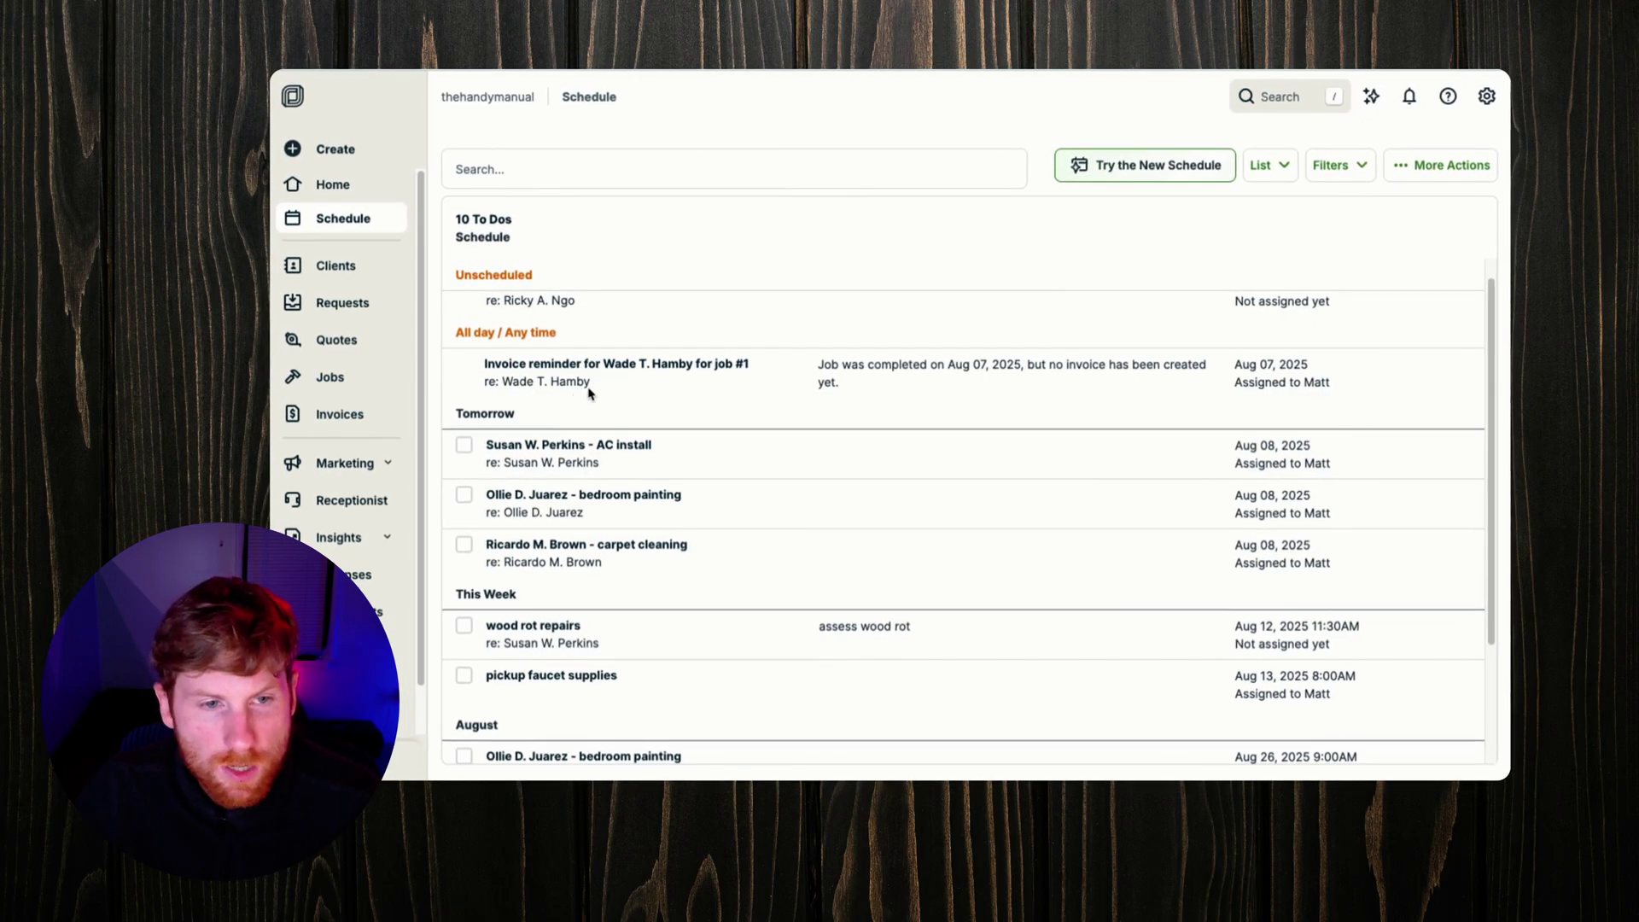
scroll(589, 392, down, 3)
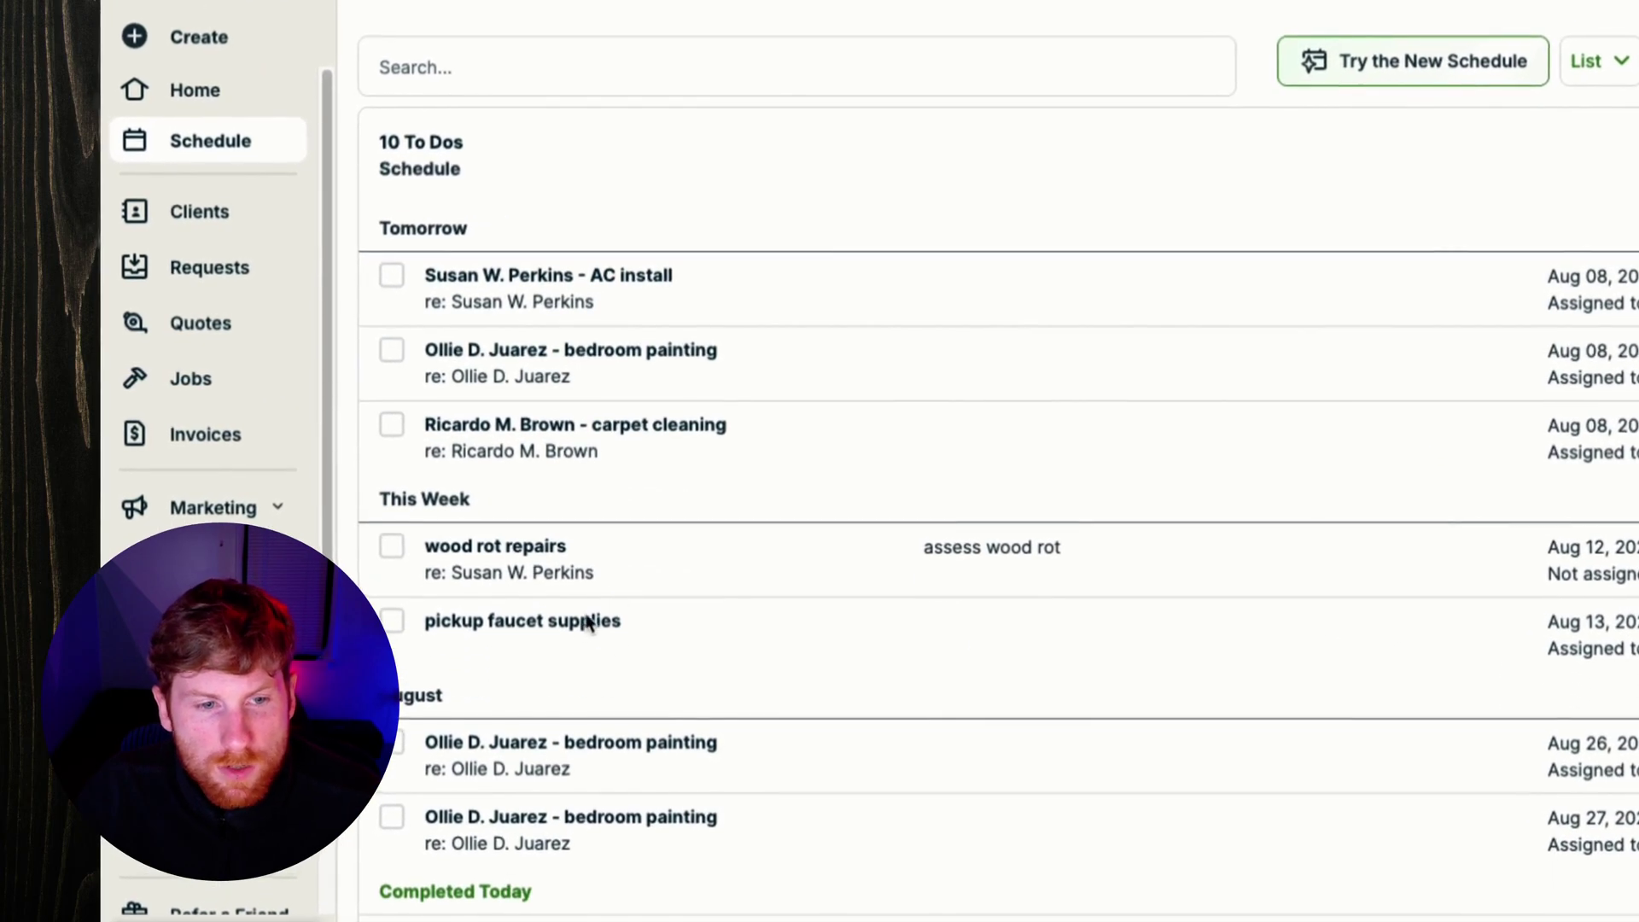
scroll(585, 625, down, 1)
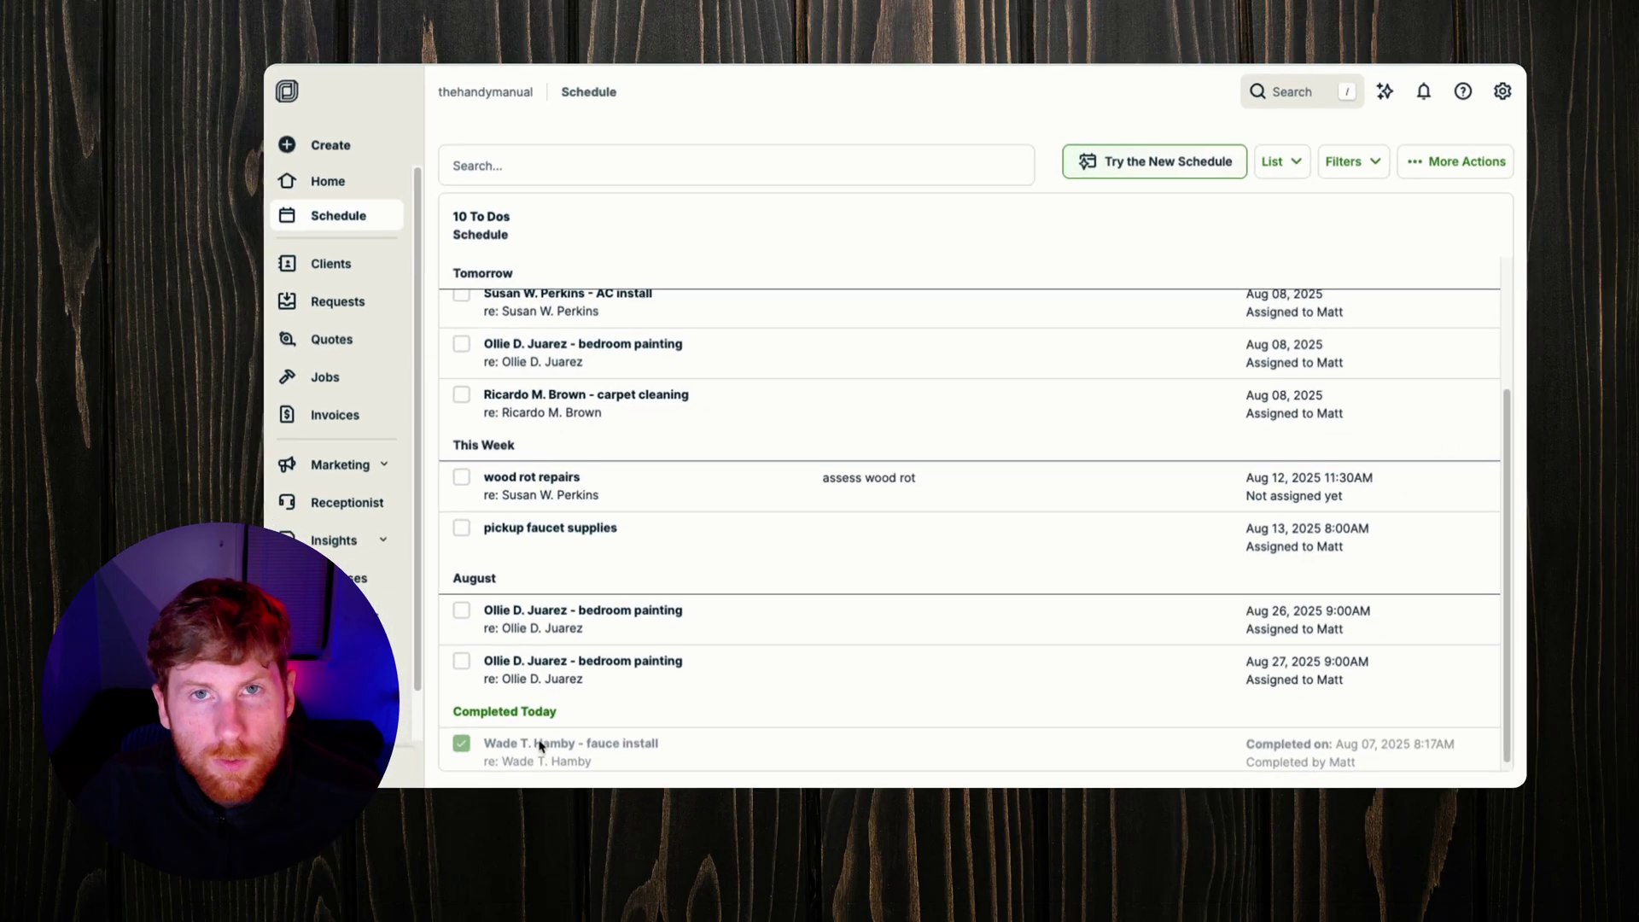
scroll(1093, 547, up, 5)
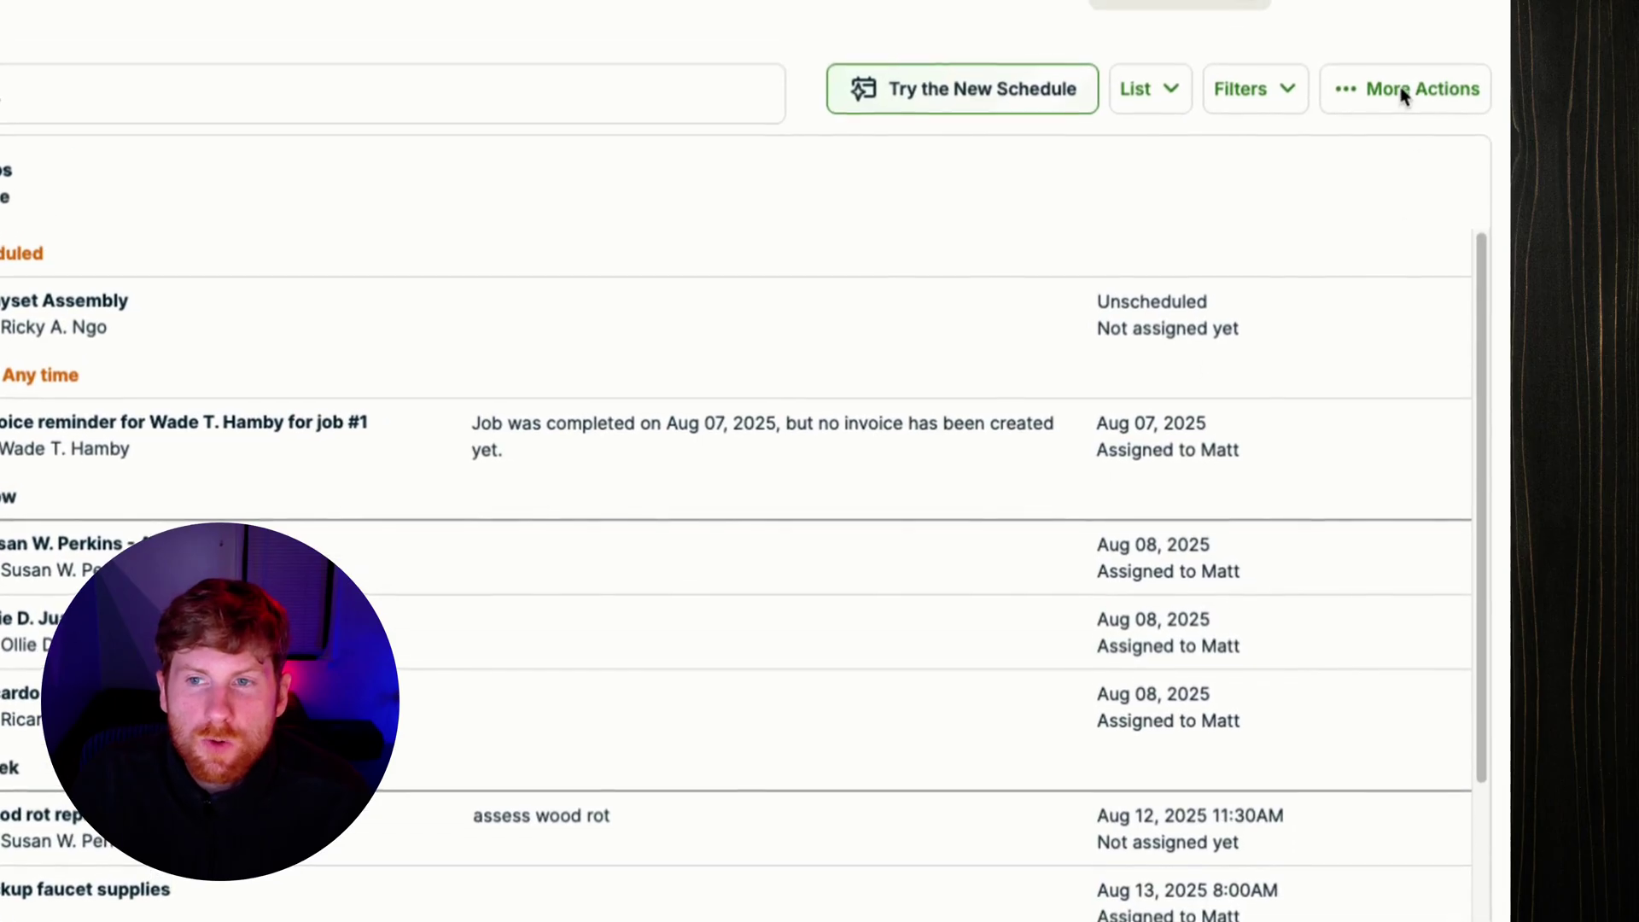
click(1405, 94)
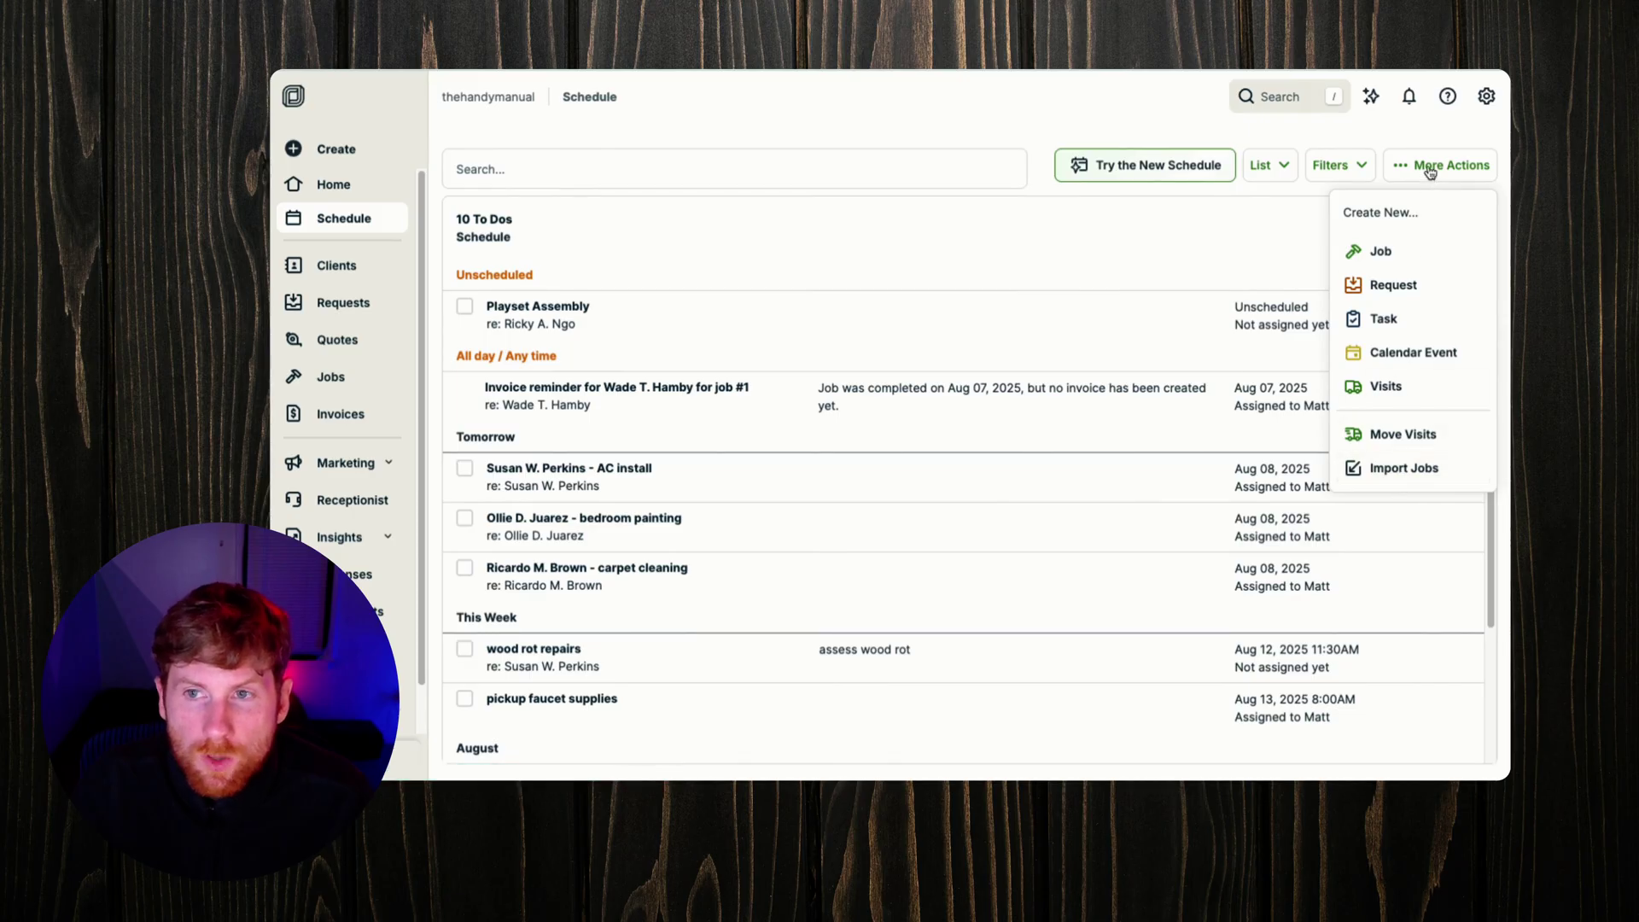
click(1426, 165)
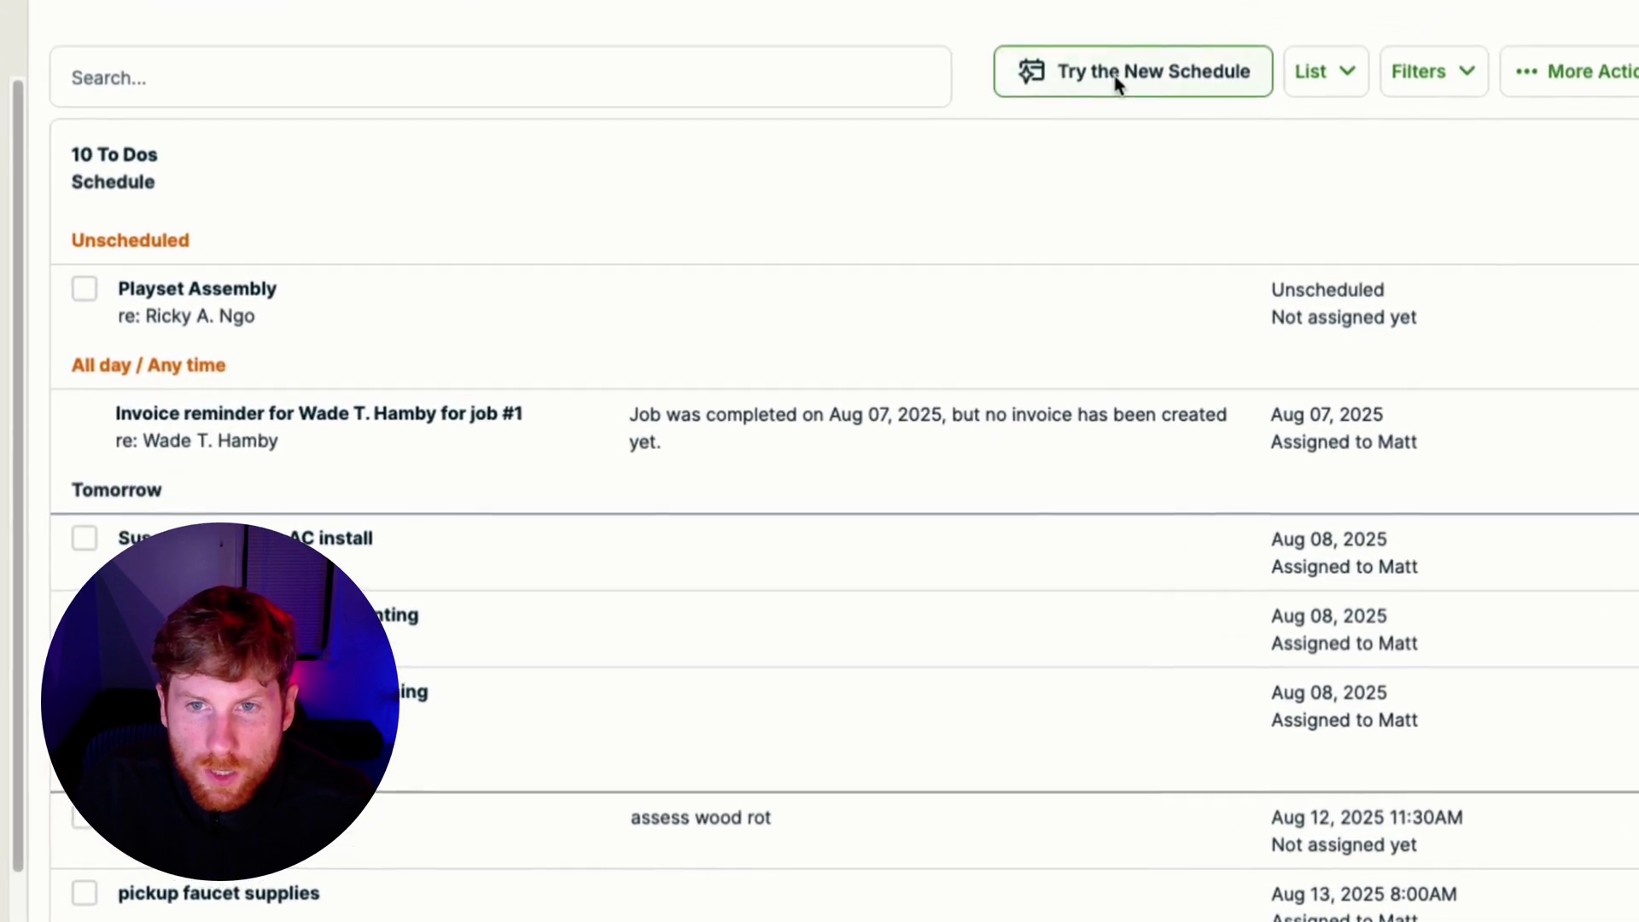
- Turn on the New Schedule toggle and dismiss the What's new overview
click(1123, 81)
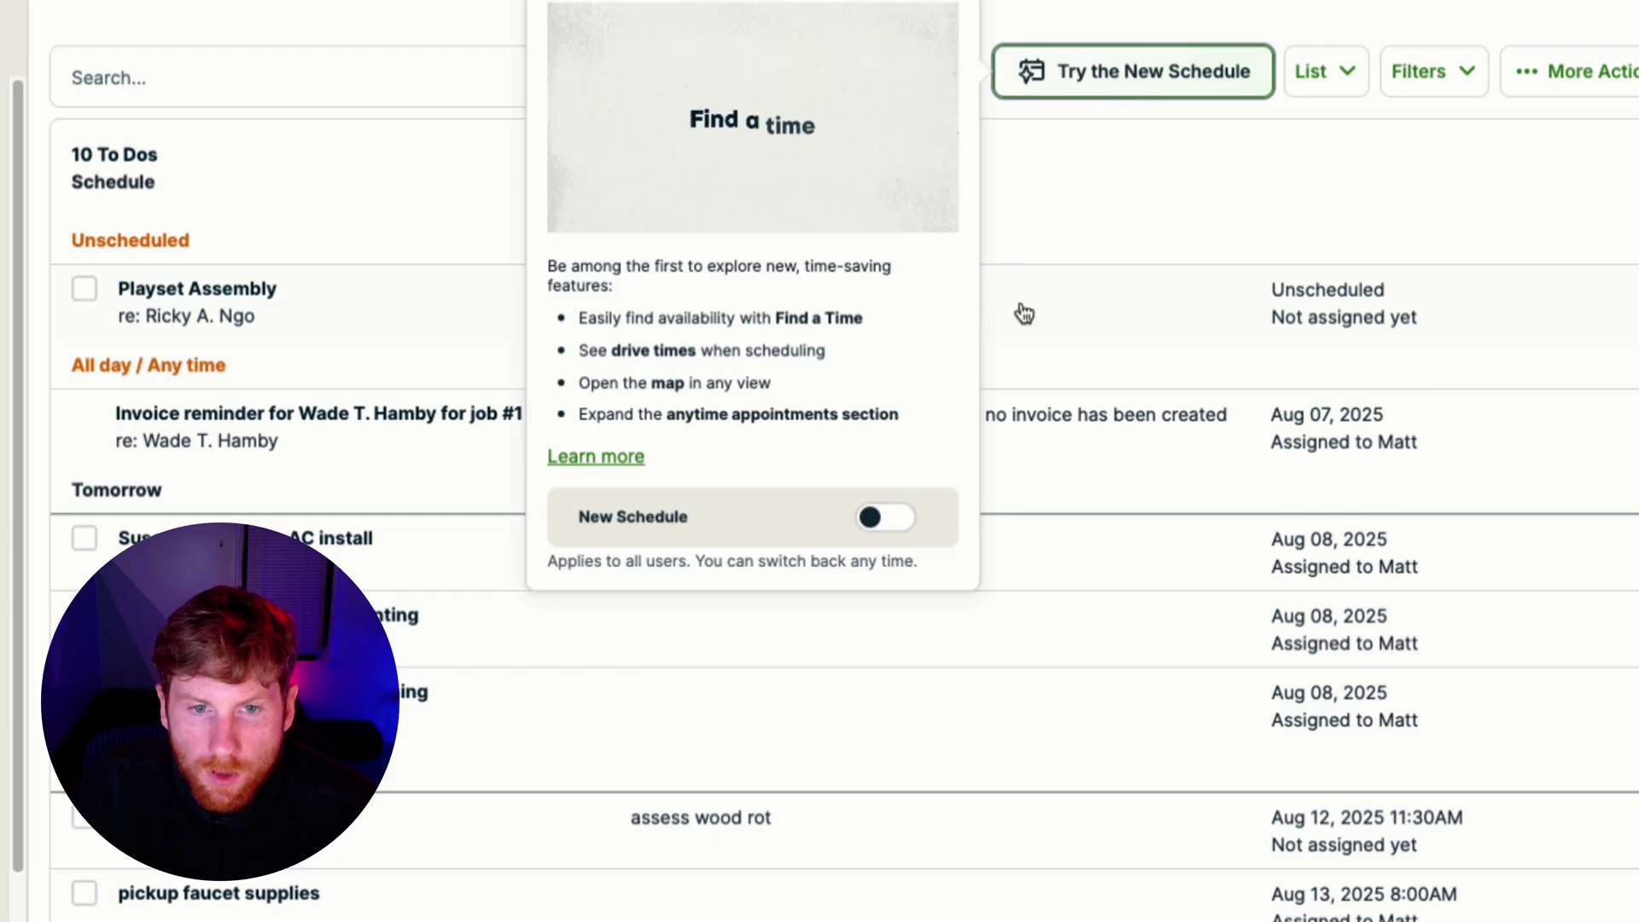
click(880, 523)
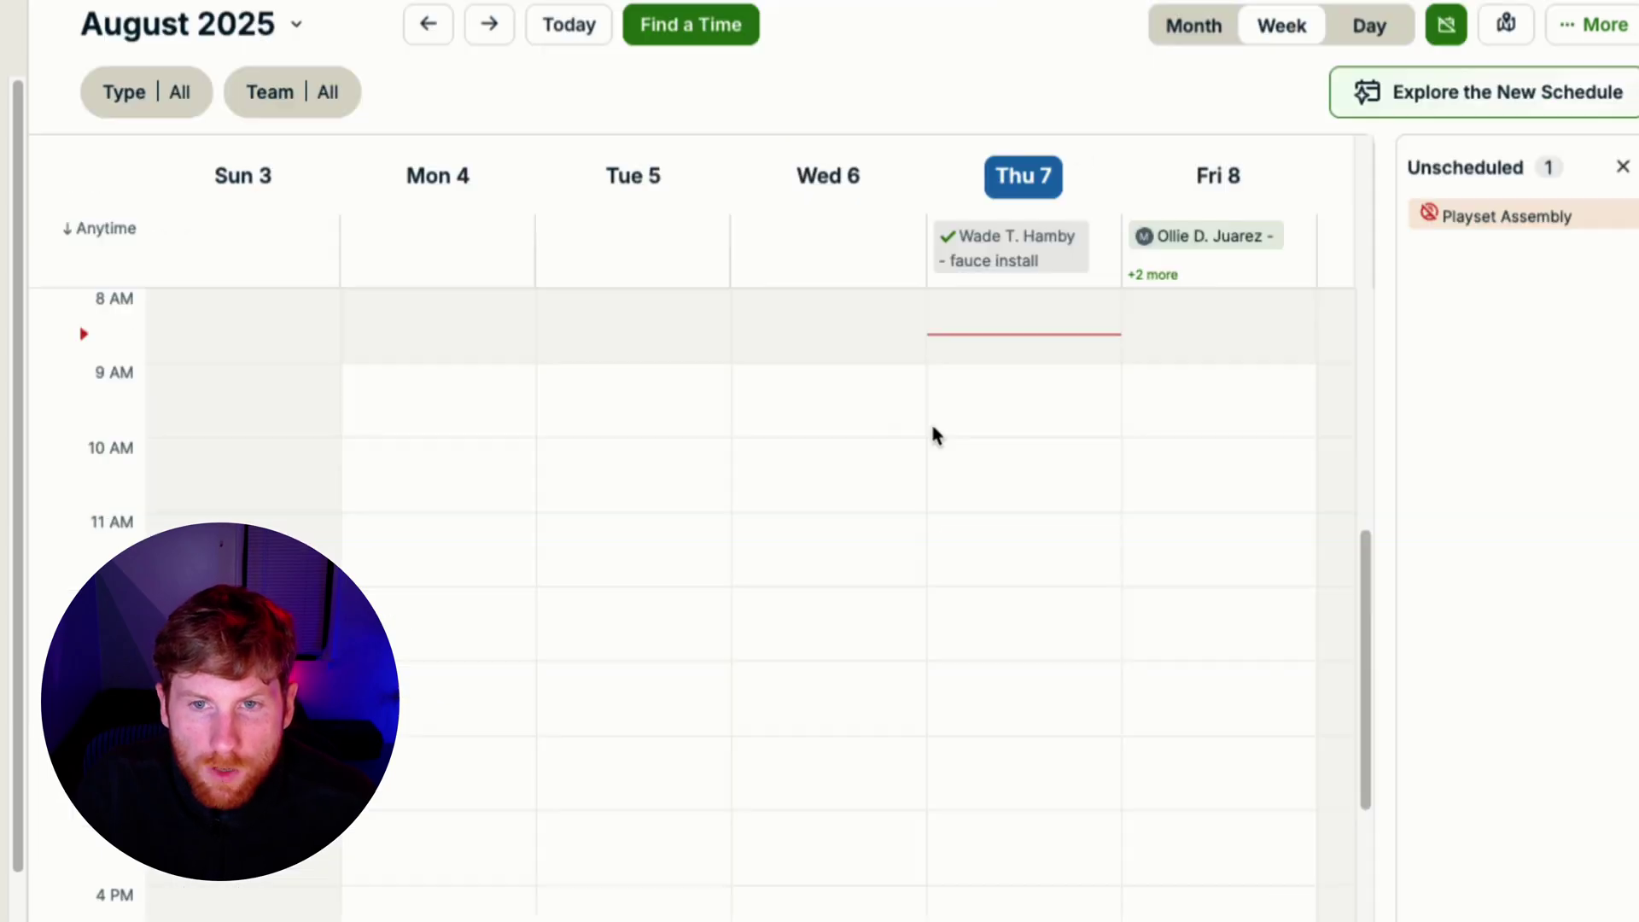
click(1479, 99)
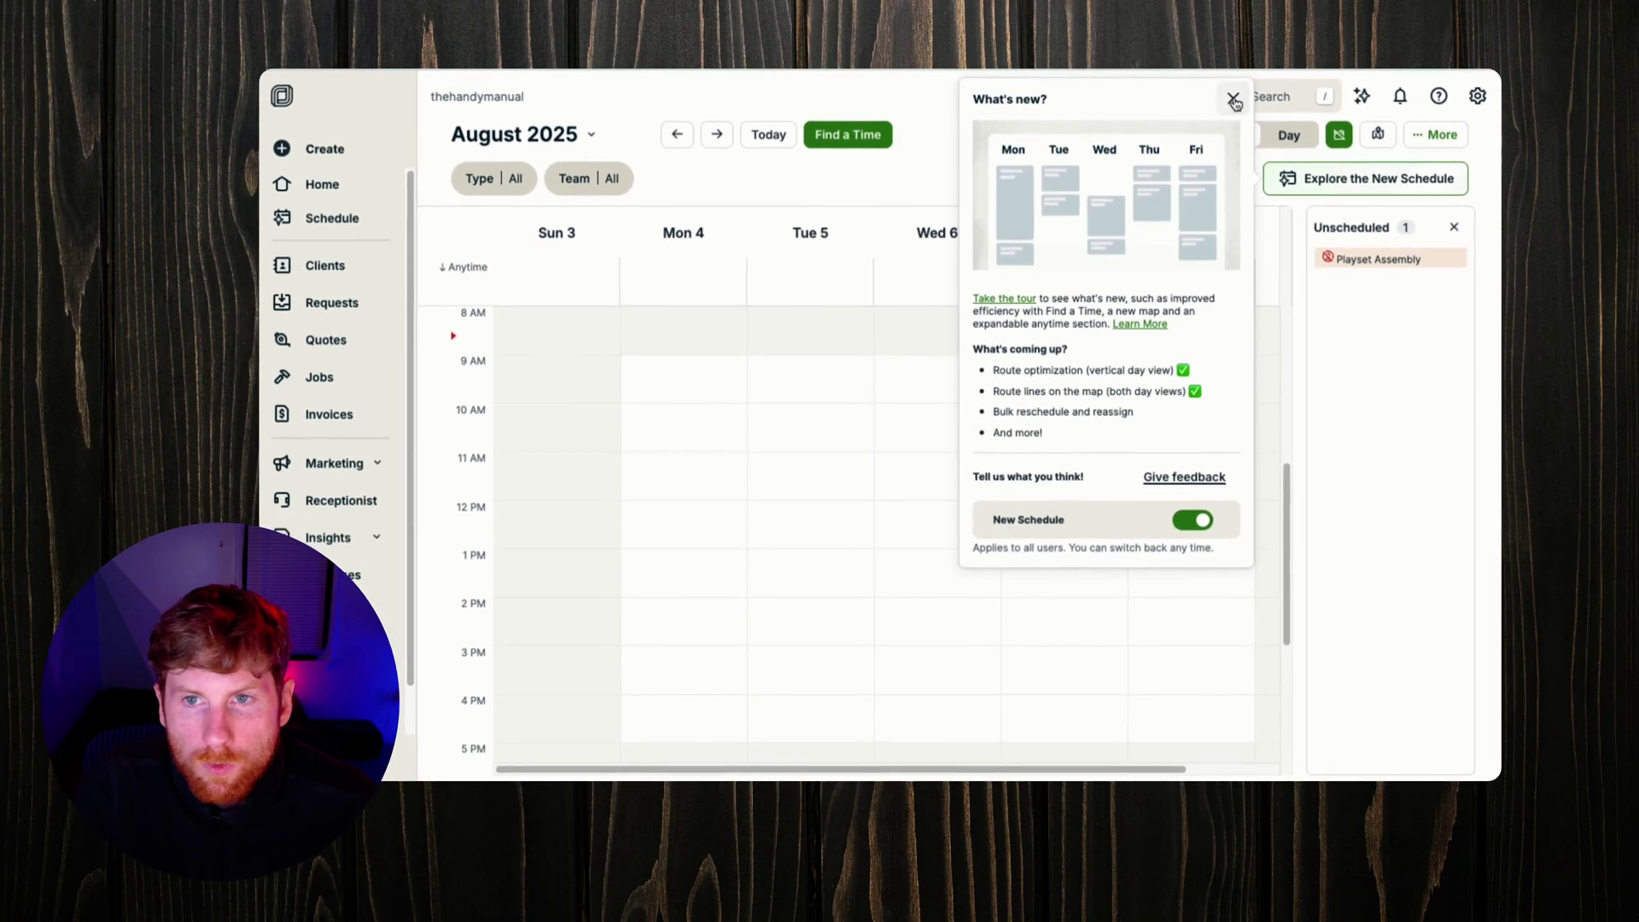
click(1234, 104)
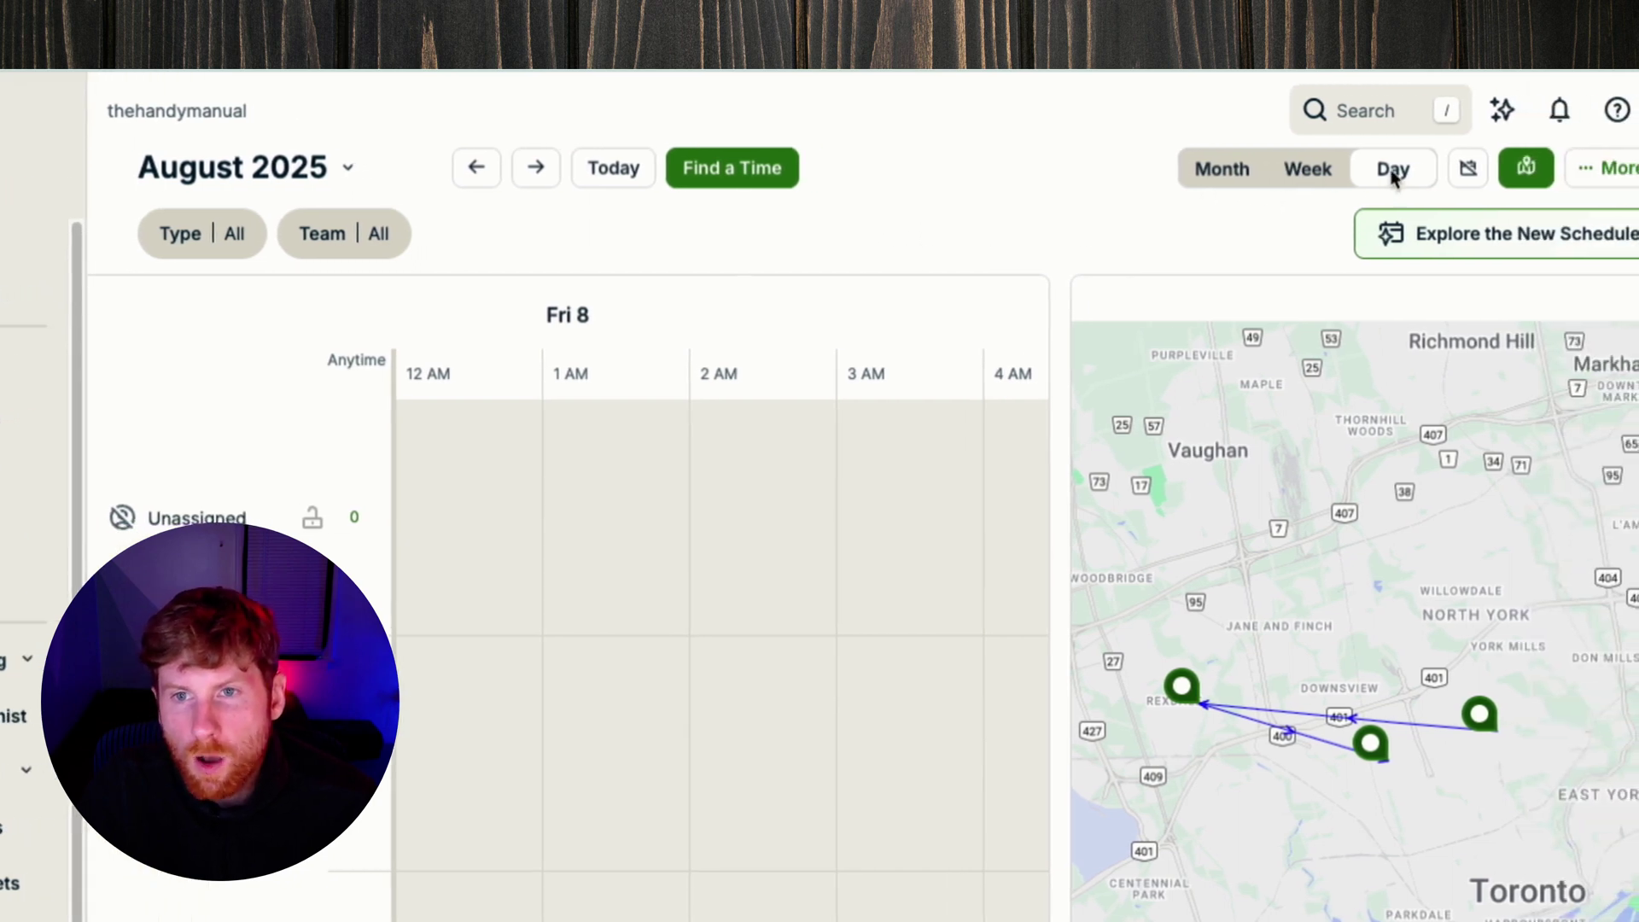
- Flip to Week and back to Day, list a team member's three anytime jobs, and open More options
click(1308, 169)
click(1388, 174)
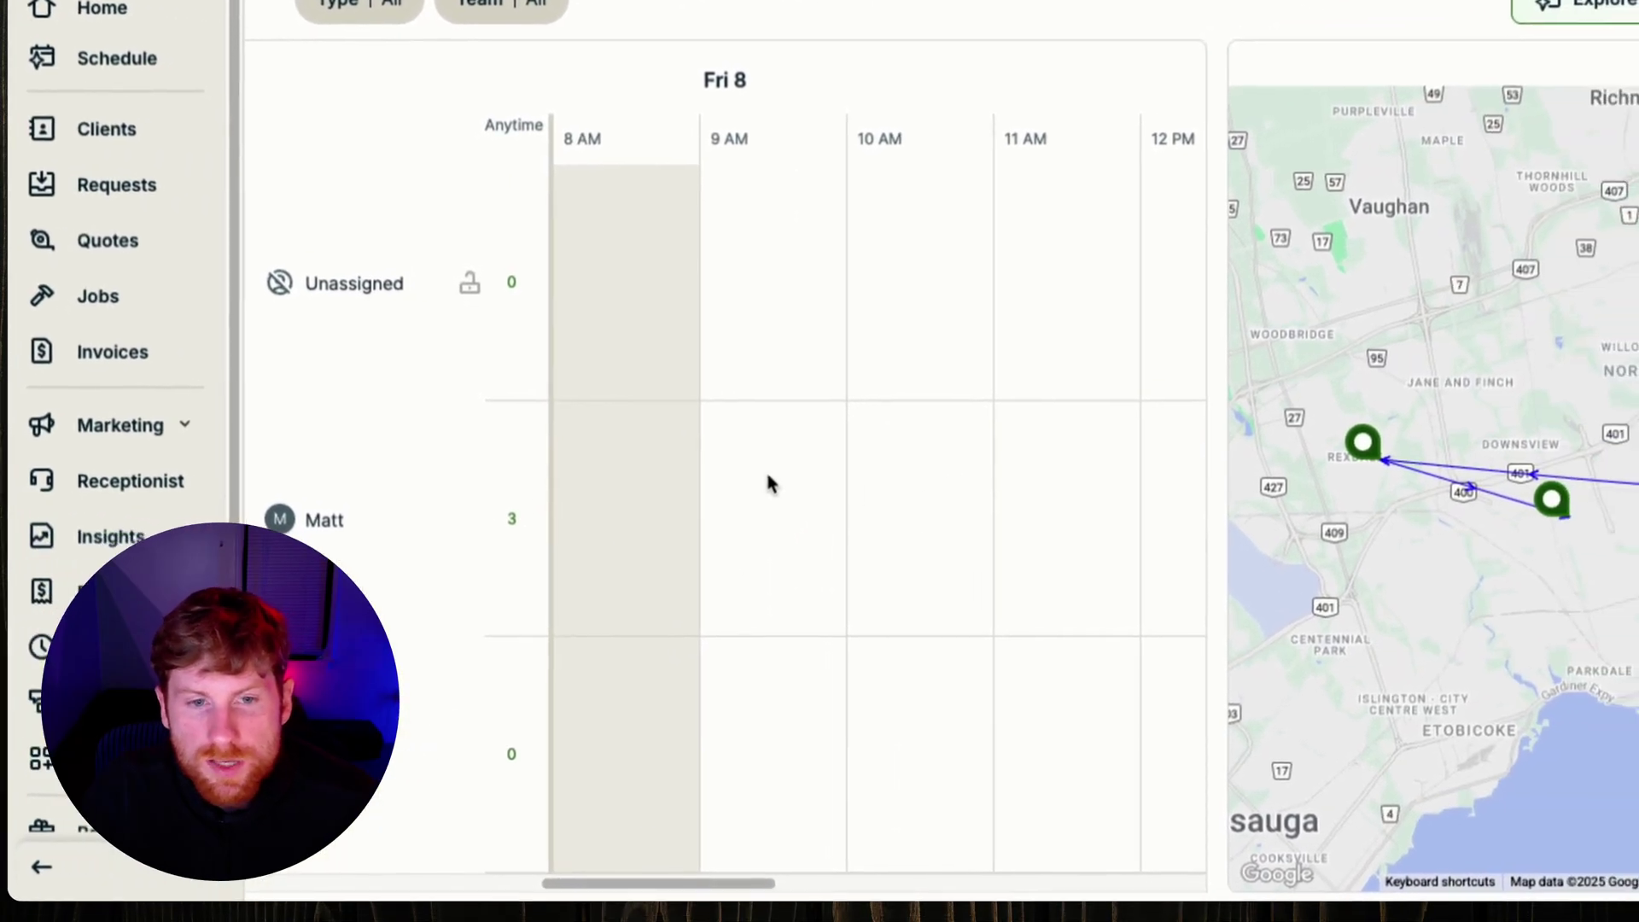
click(645, 527)
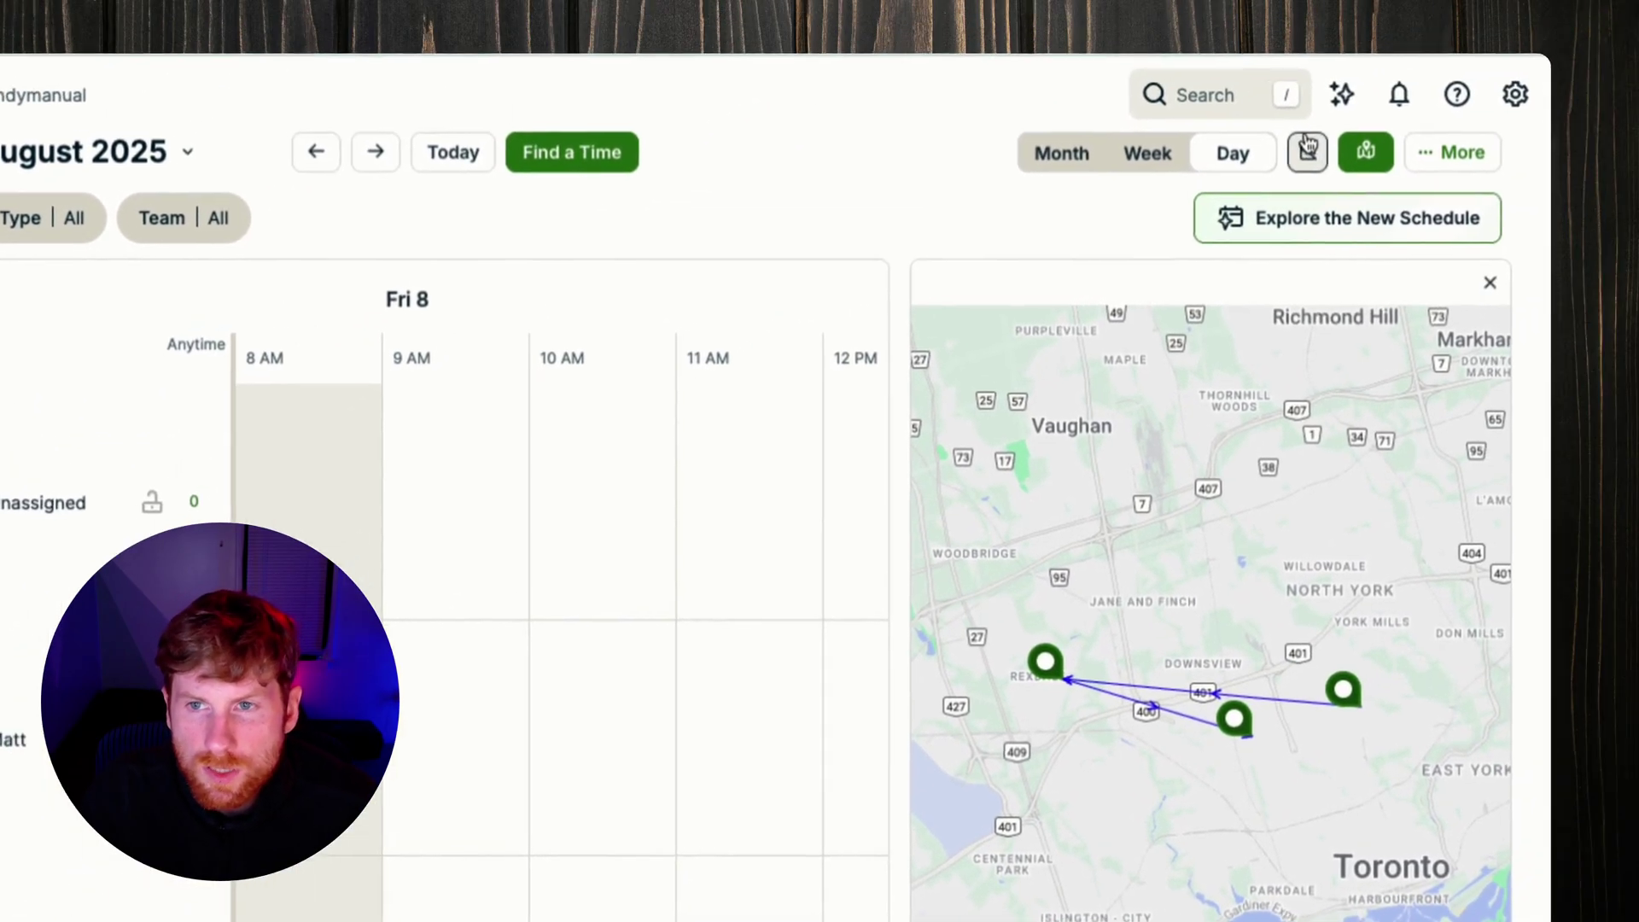
click(1601, 59)
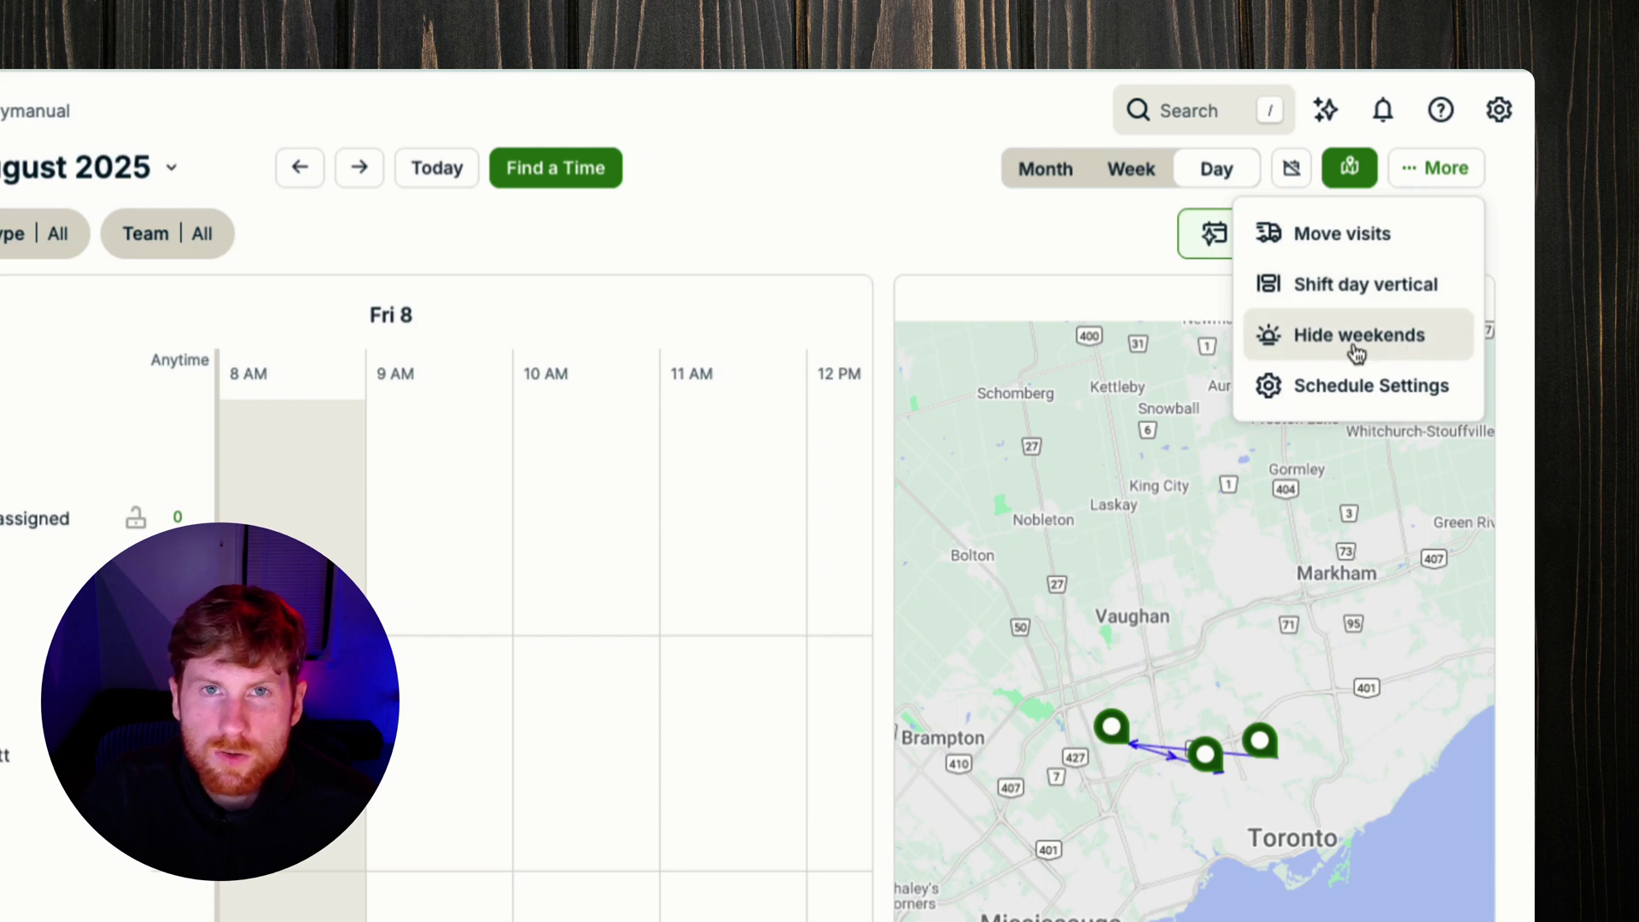
- Show the week calendar with weekends hidden, spanning Mon 4 to Thu 7 beside the map
click(1131, 168)
click(1435, 168)
click(1344, 348)
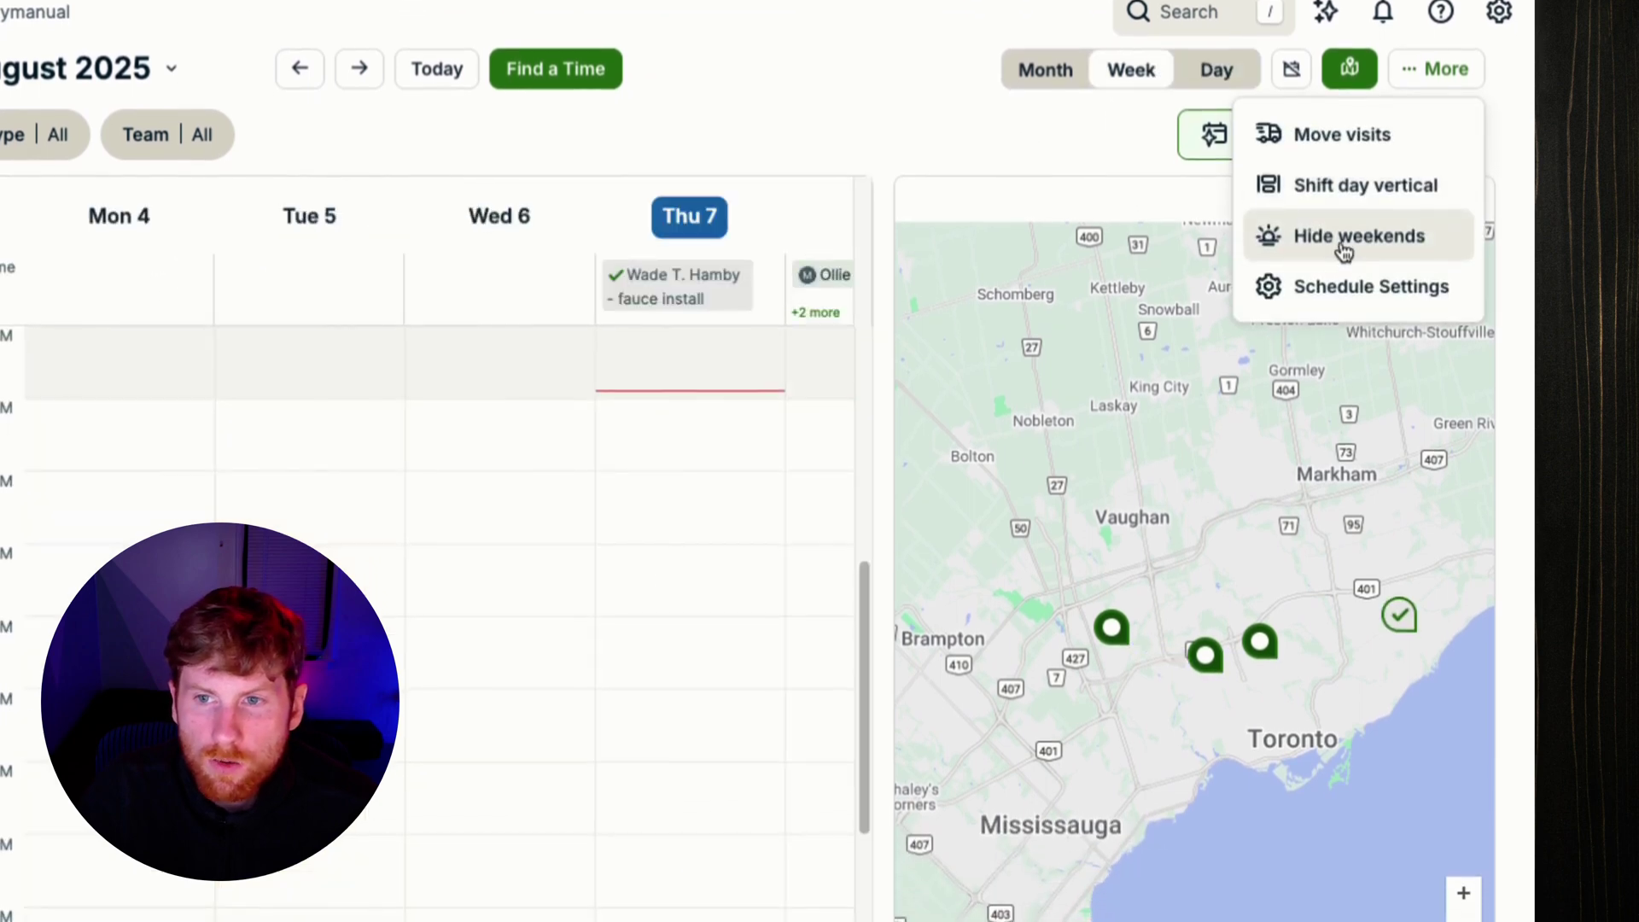
click(1345, 248)
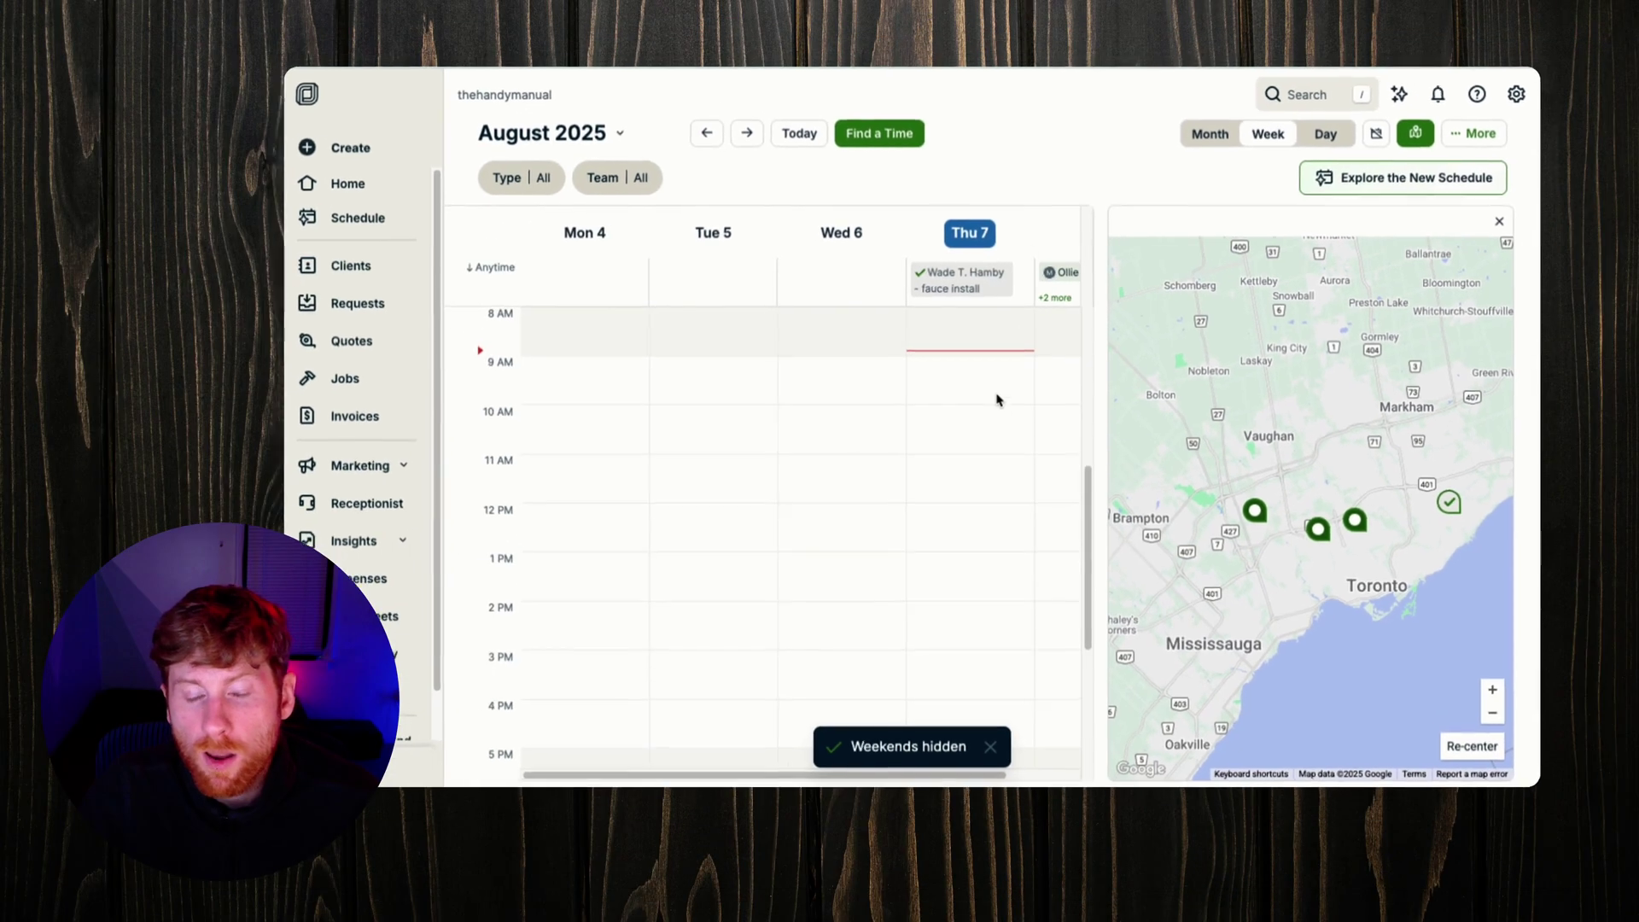
scroll(772, 547, up, 3)
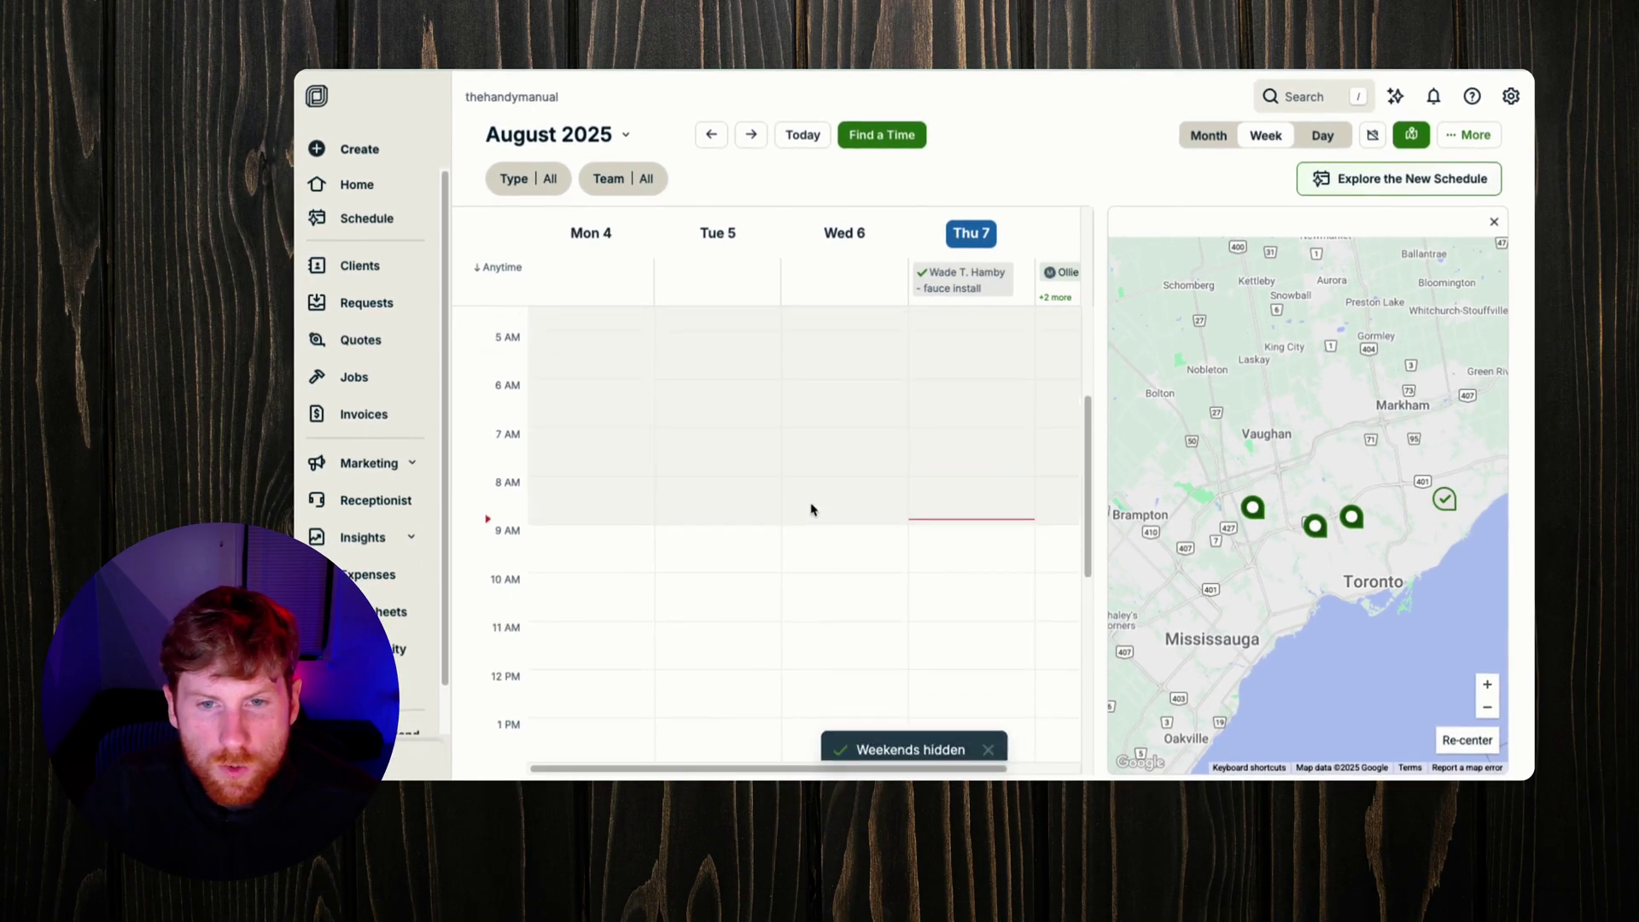
scroll(811, 509, up, 3)
scroll(811, 510, down, 4)
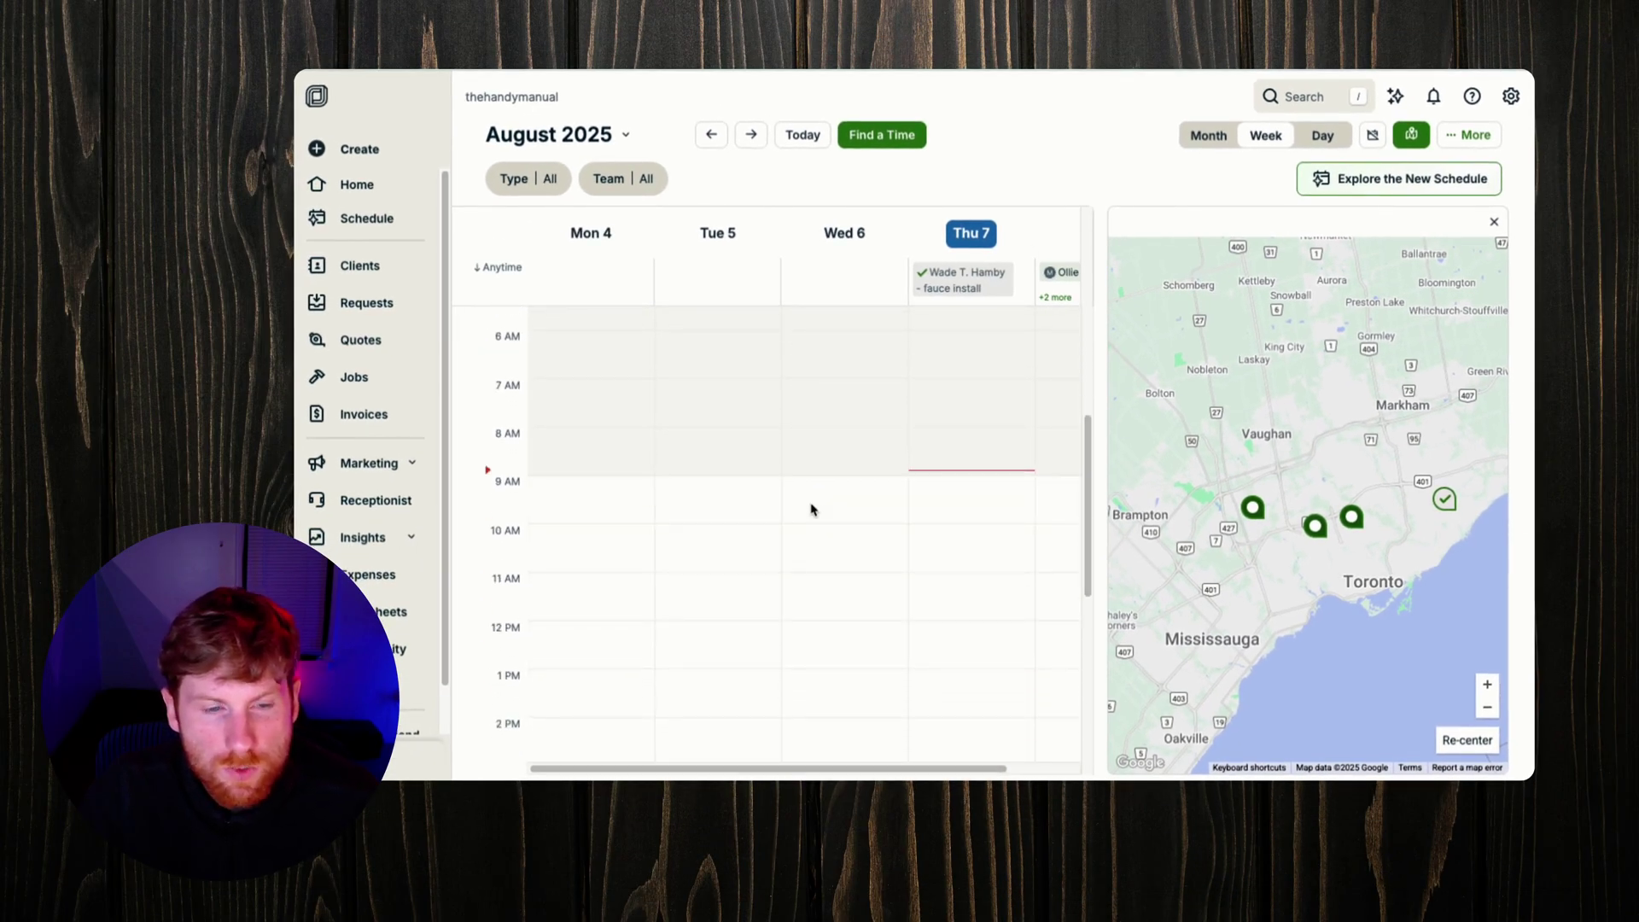
scroll(811, 509, up, 1)
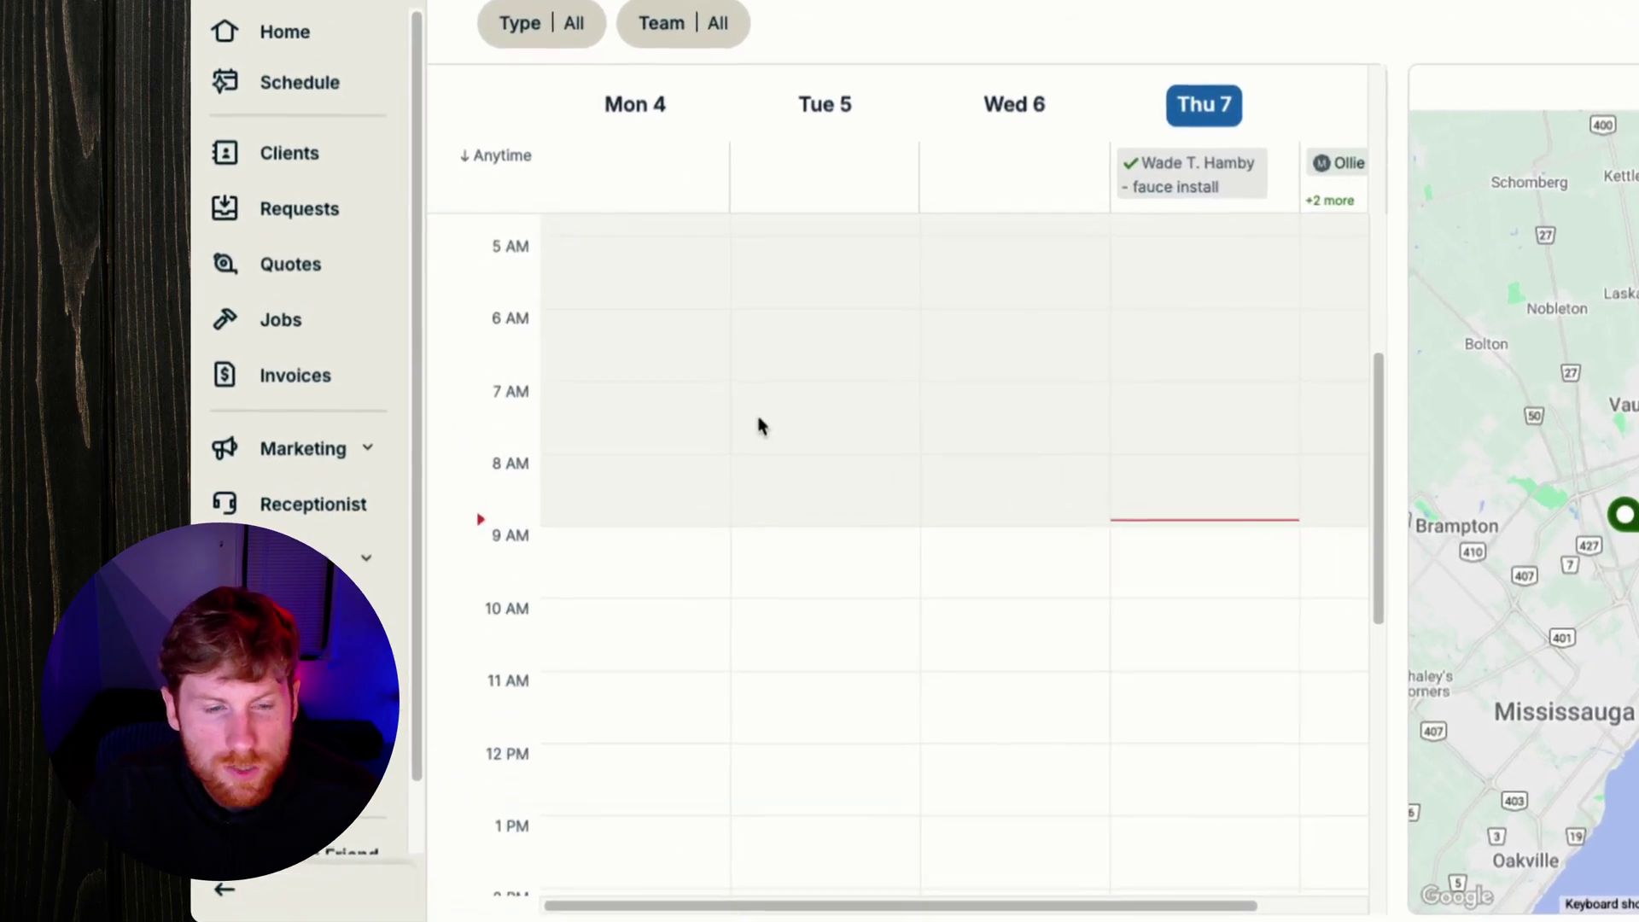
scroll(742, 435, down, 4)
scroll(766, 529, up, 2)
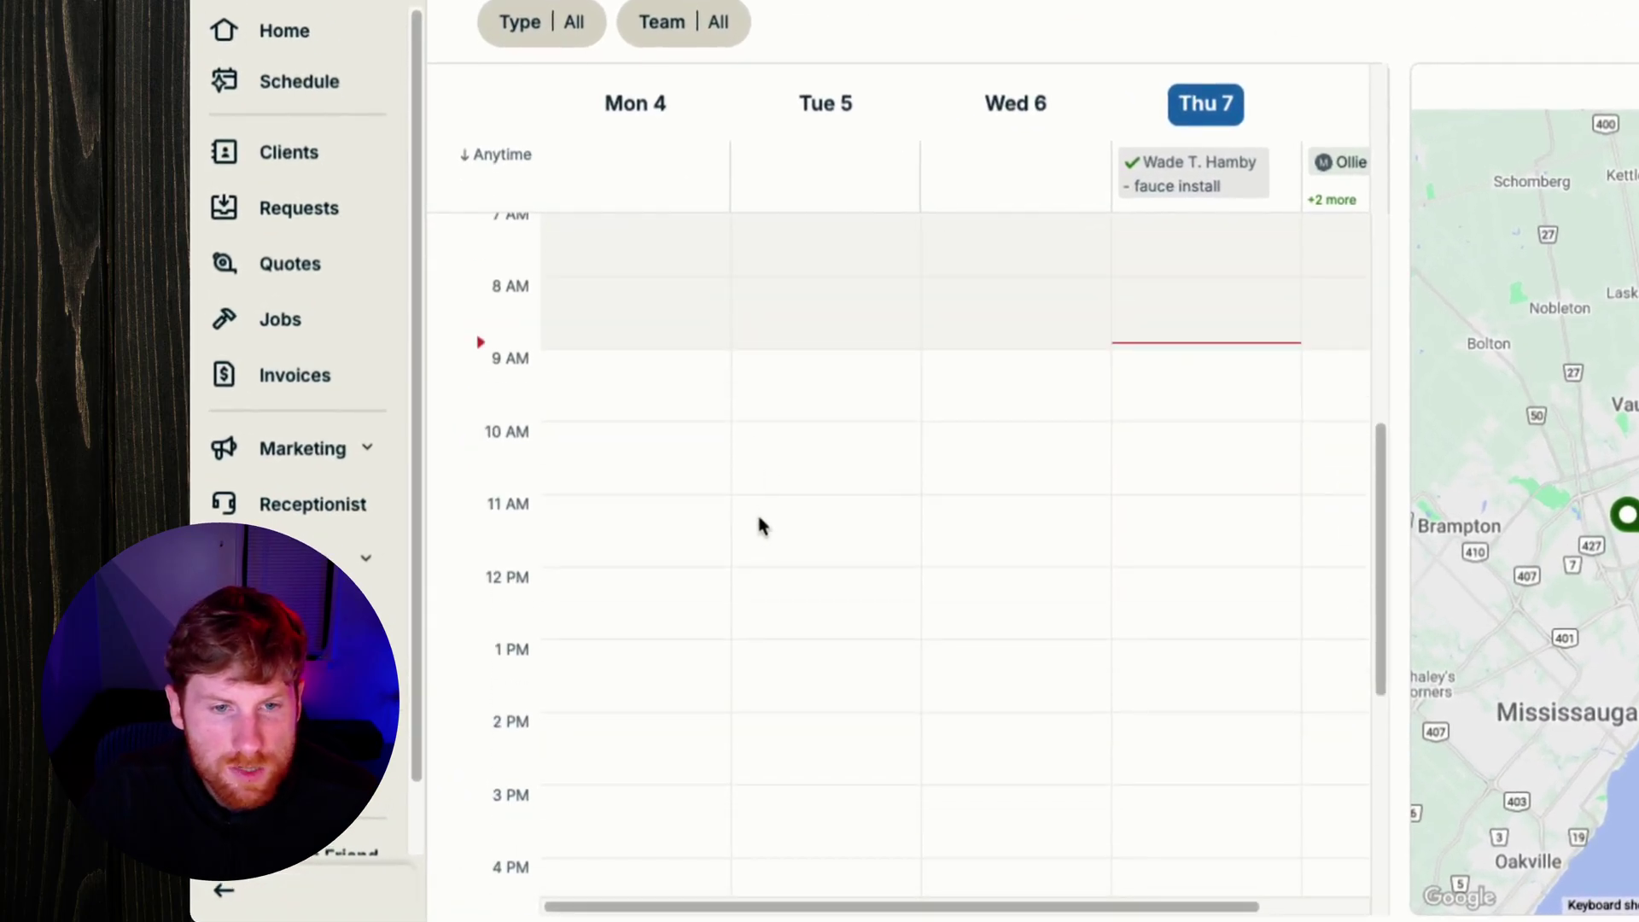
scroll(880, 472, down, 4)
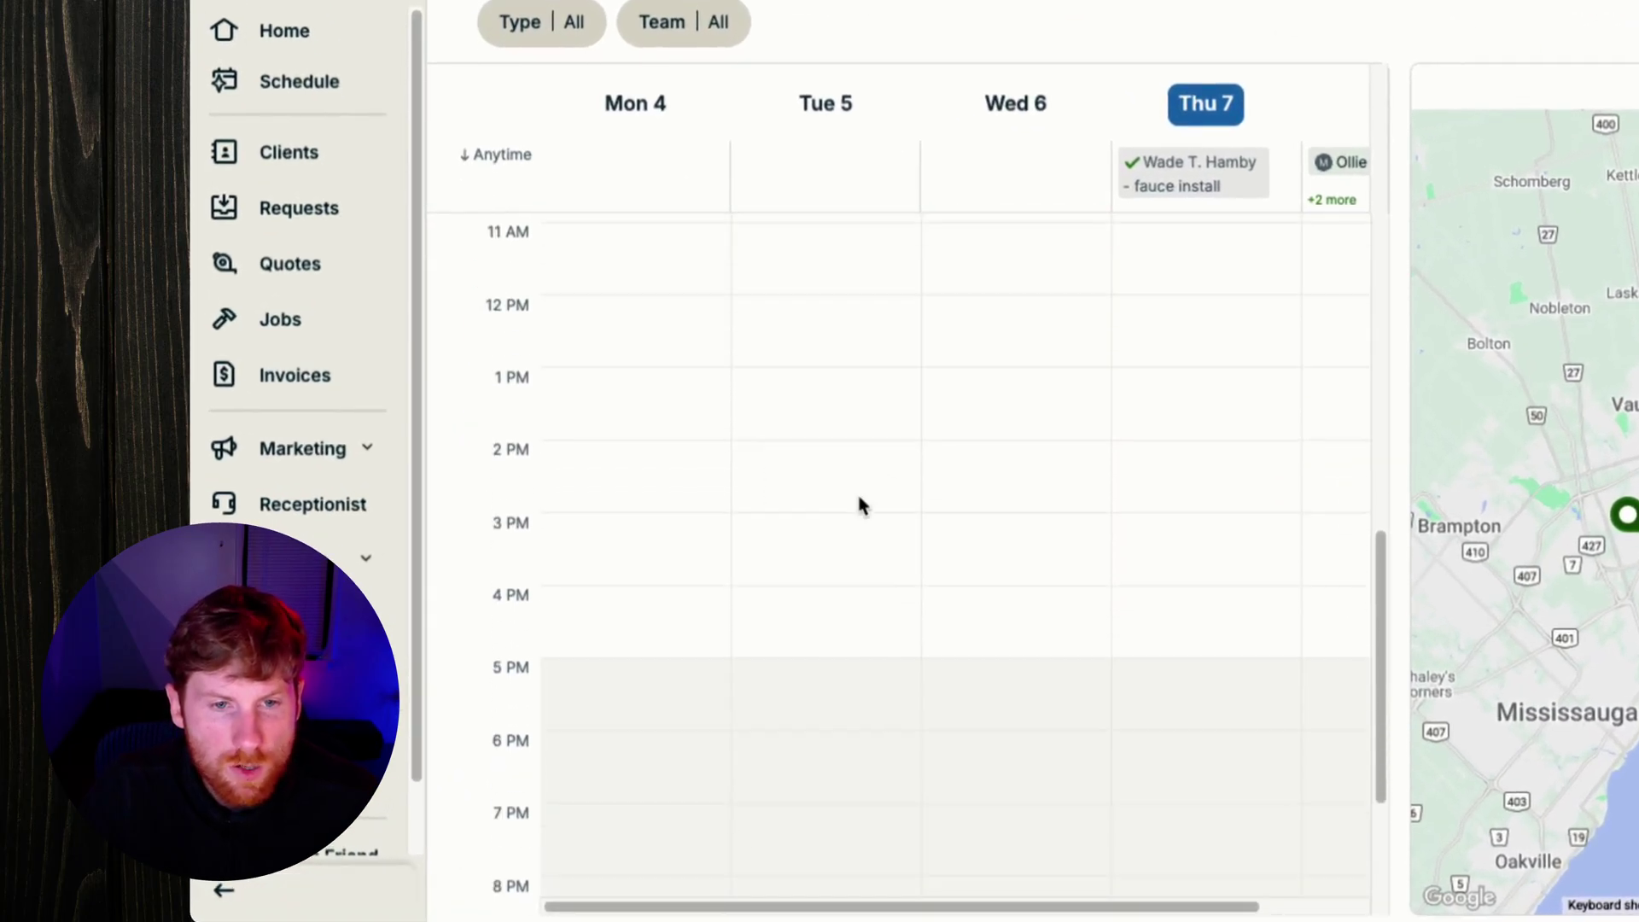
scroll(803, 516, up, 5)
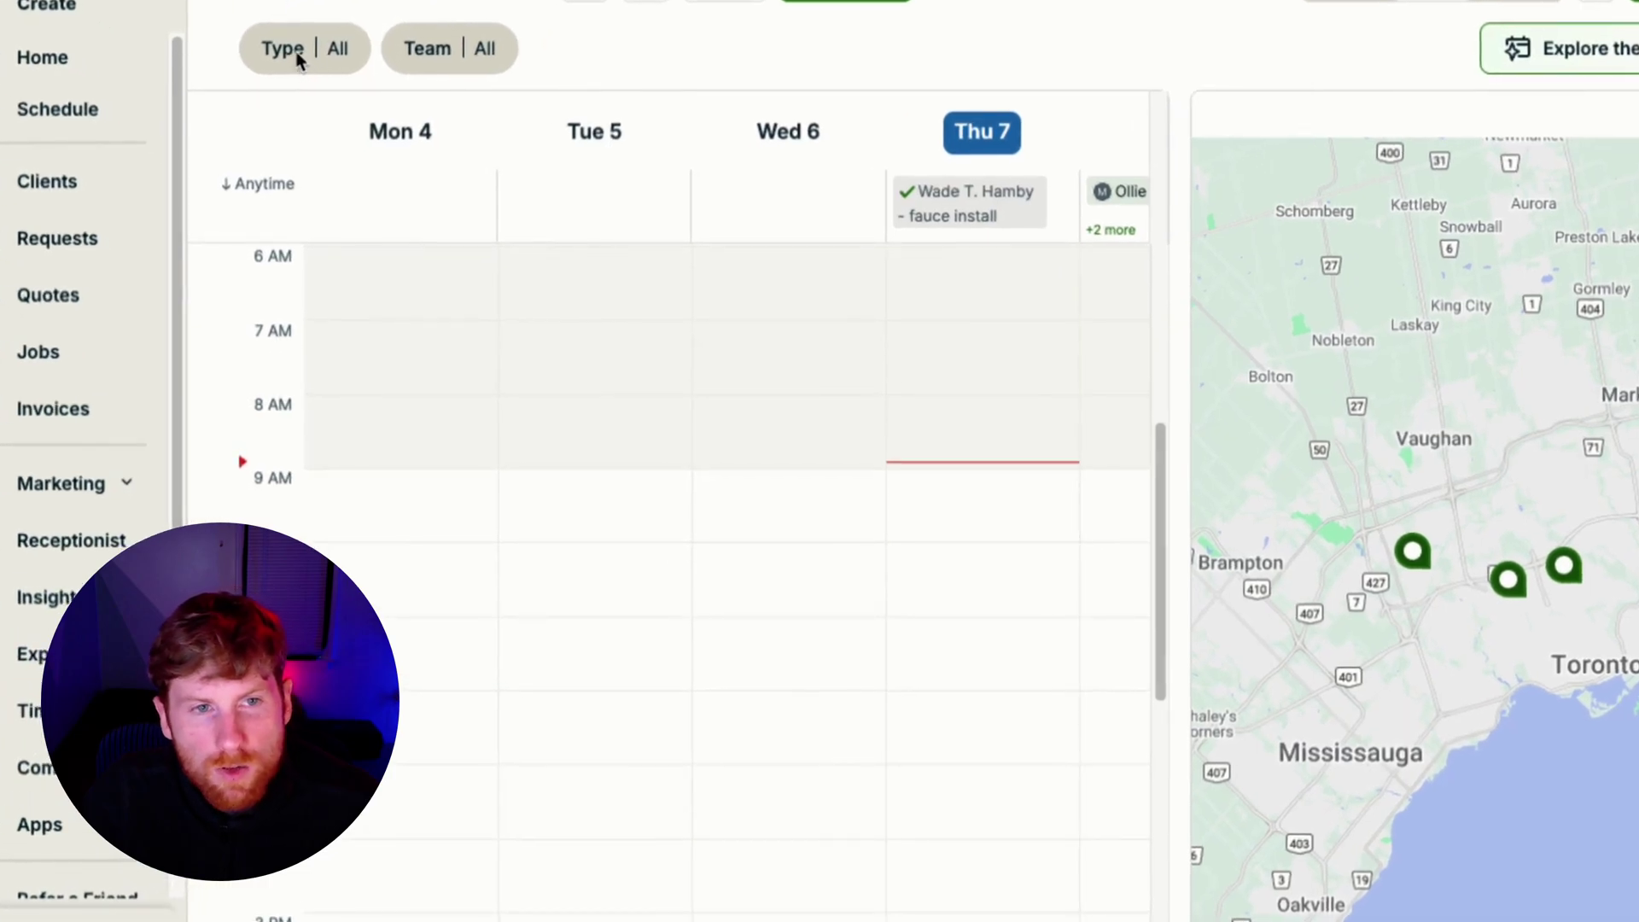
- Review the item Type and Team filters, then start a New Job with Find a Time
click(297, 56)
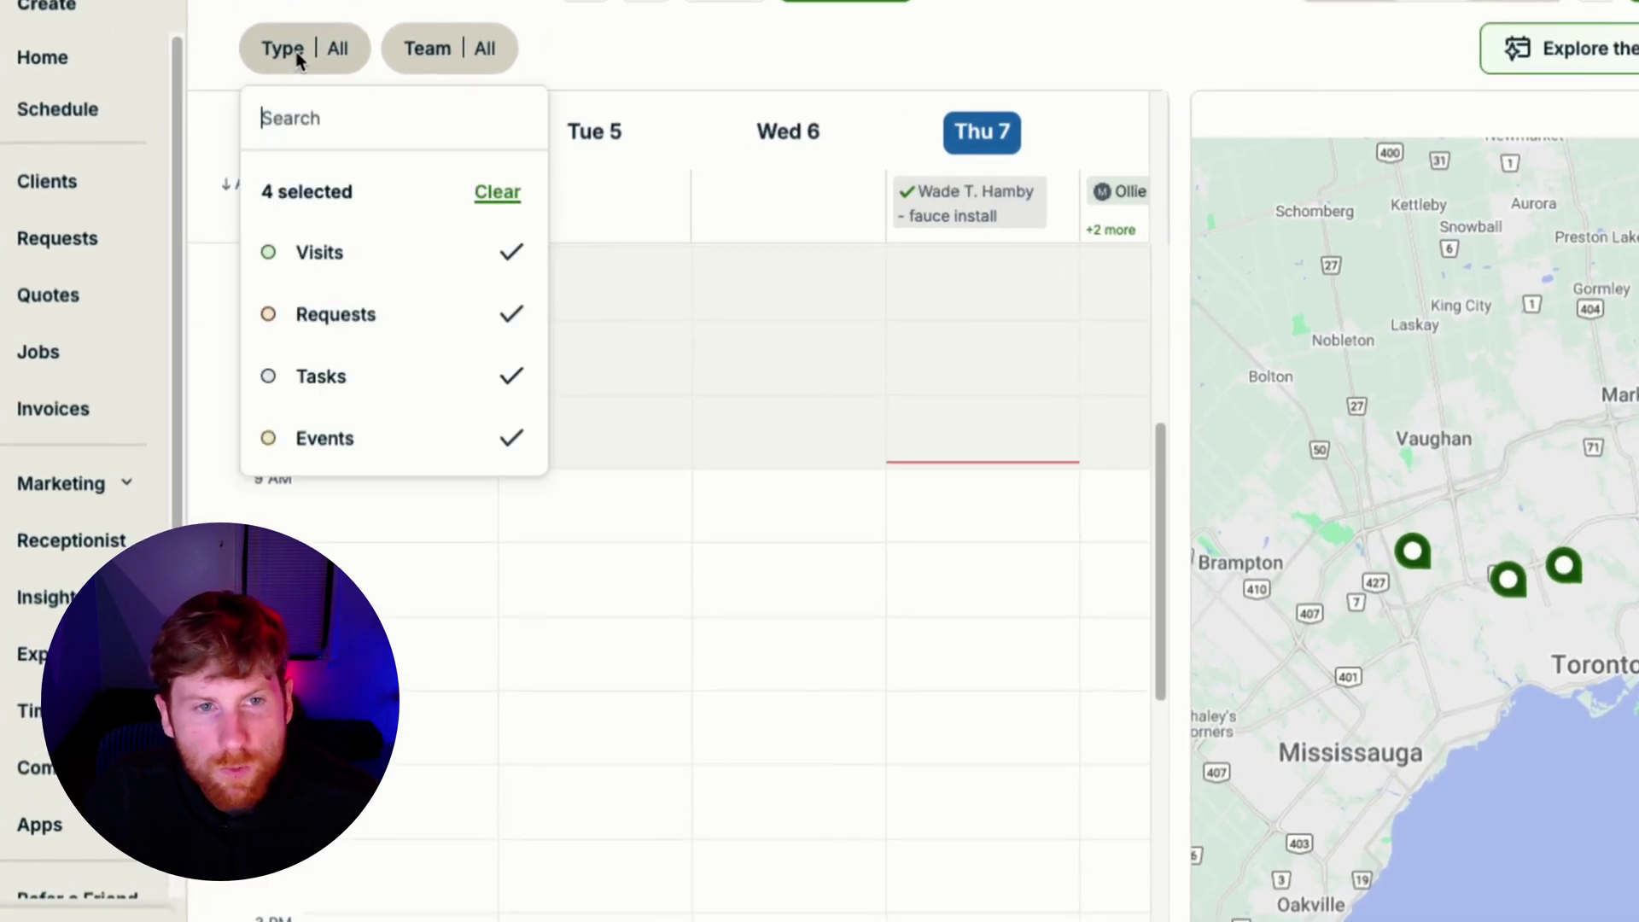
click(422, 55)
click(425, 61)
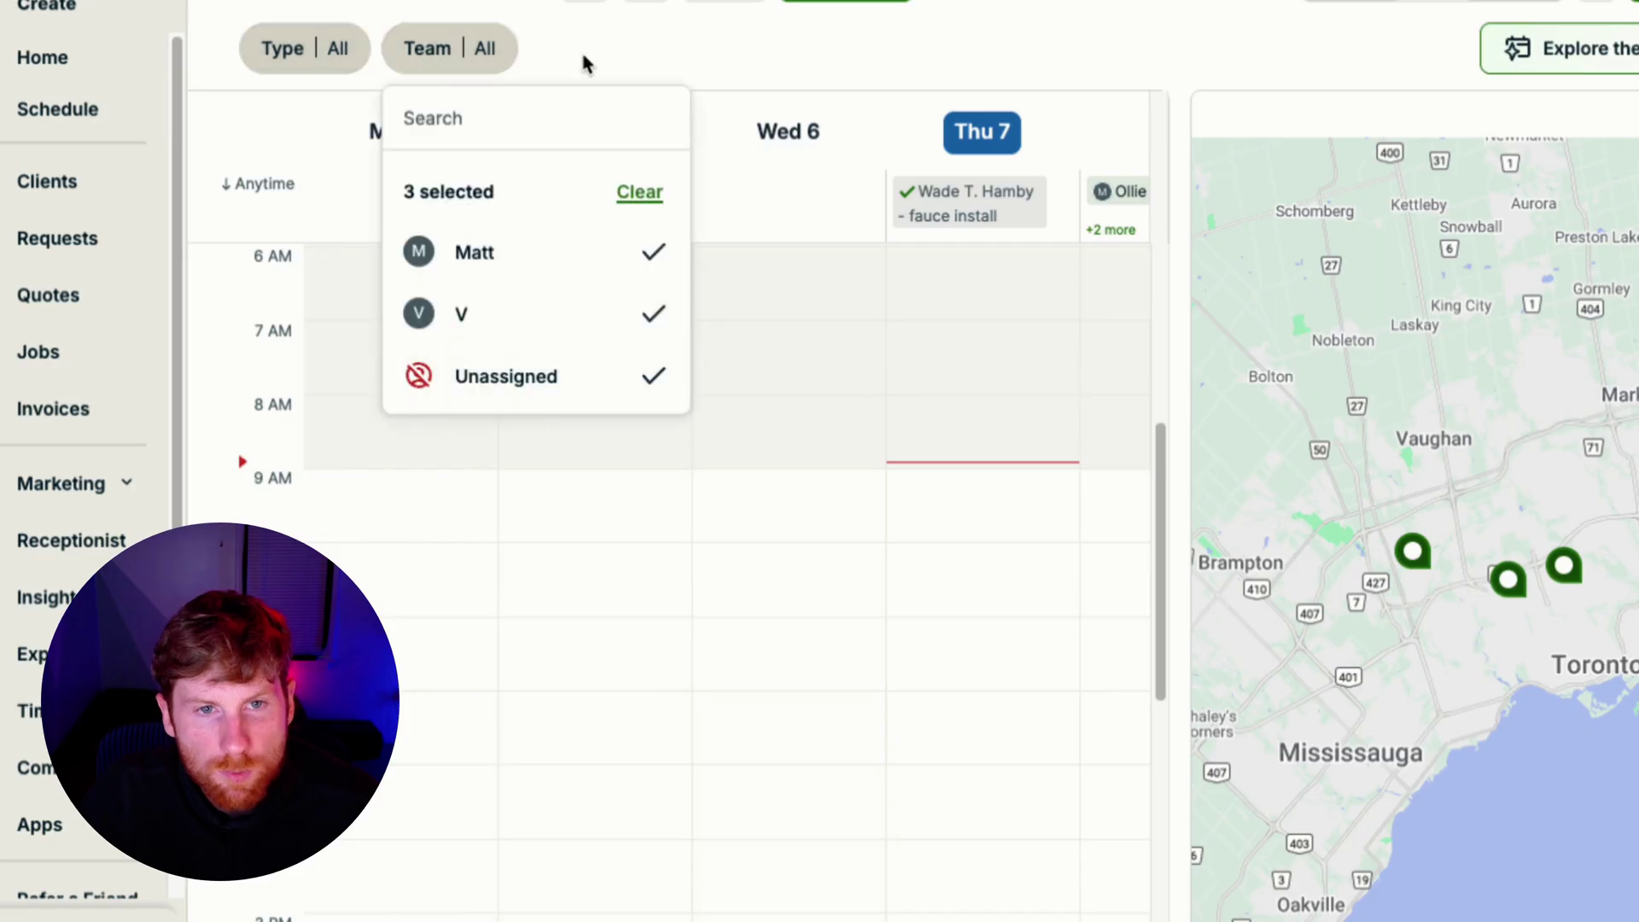
click(857, 45)
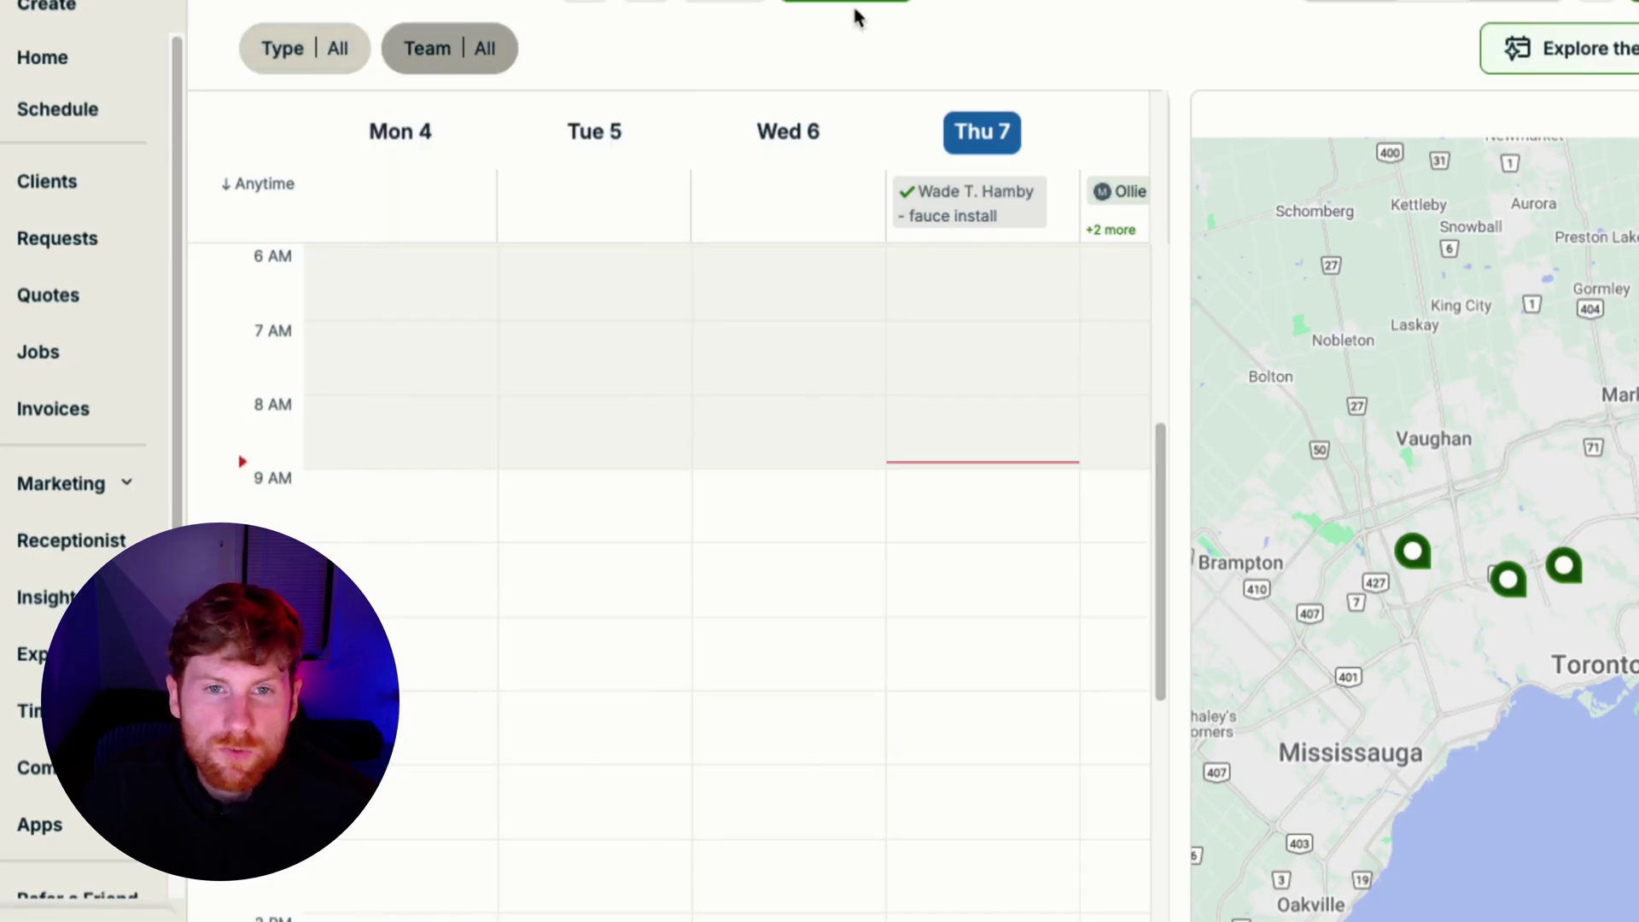
click(841, 4)
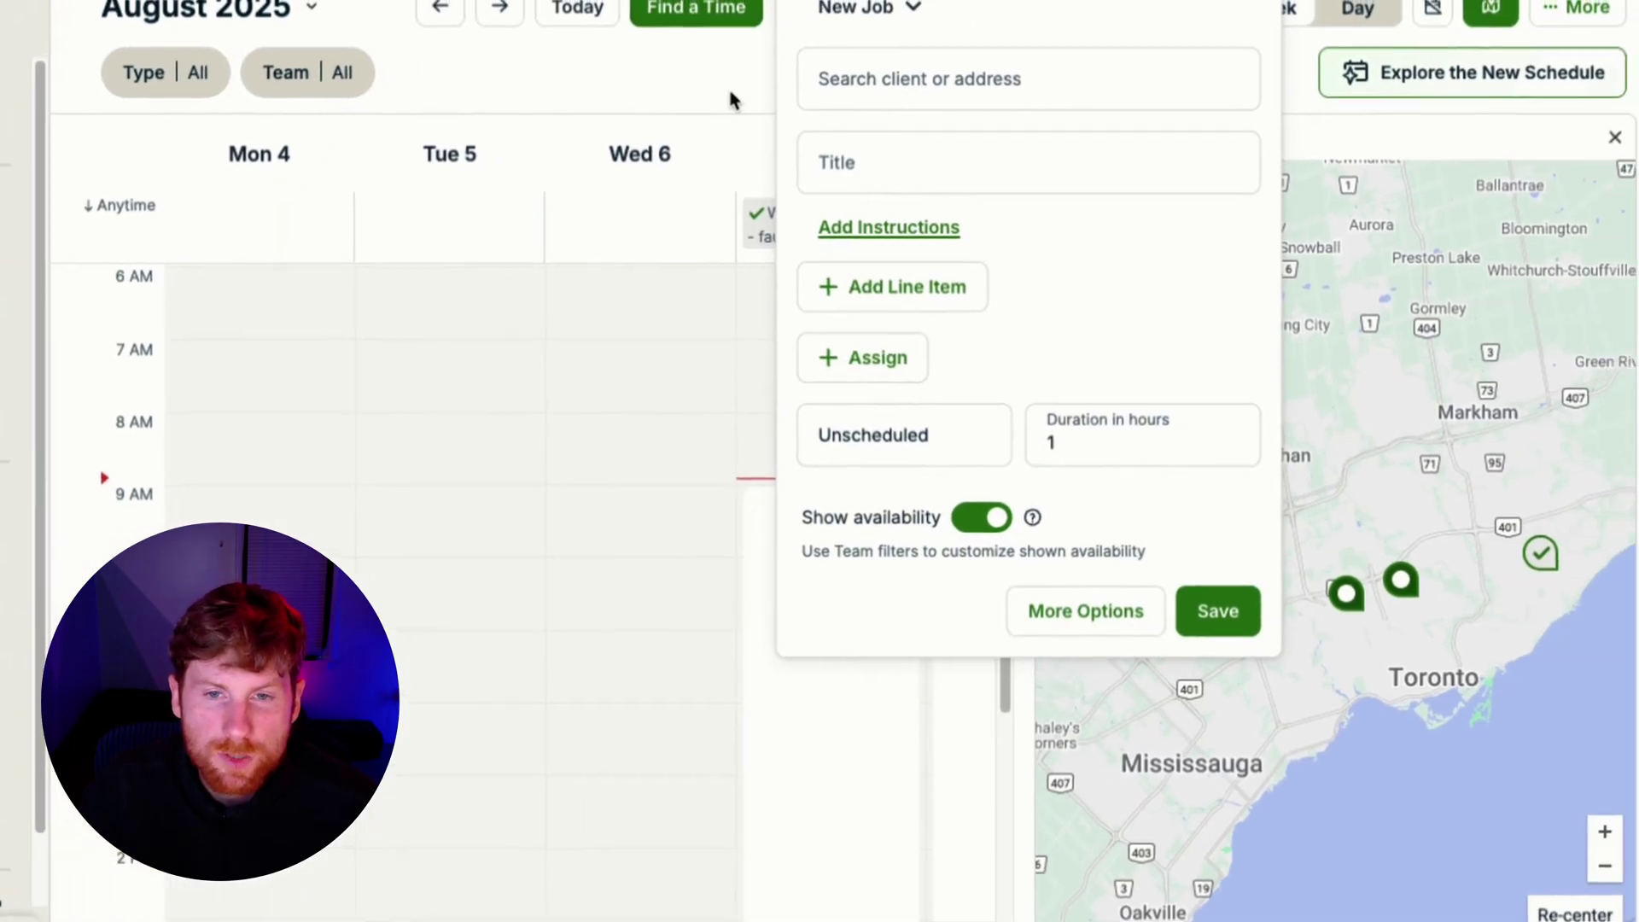